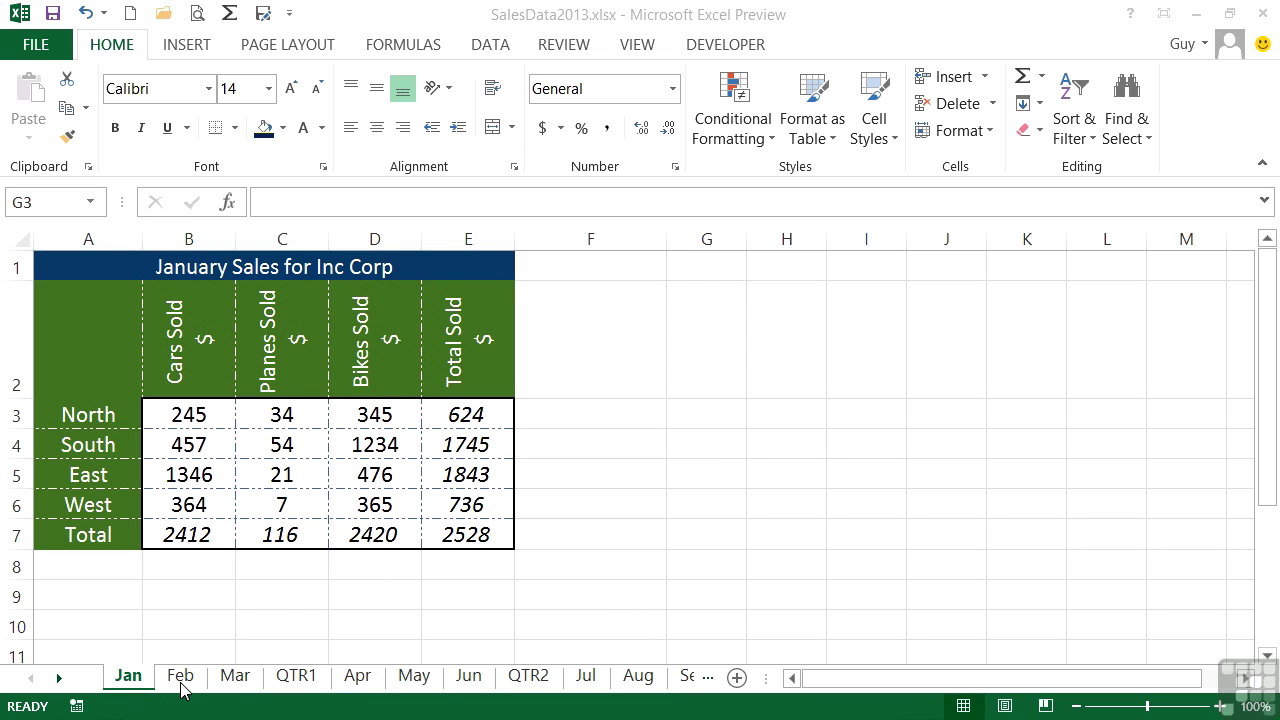
On the QTR1 sheet, enter the formula =Jan!B3+Feb!B3+Mar!B3 in cell B3 for the North region's cars sold
{"action": "left_click", "coordinate": [235, 688]}
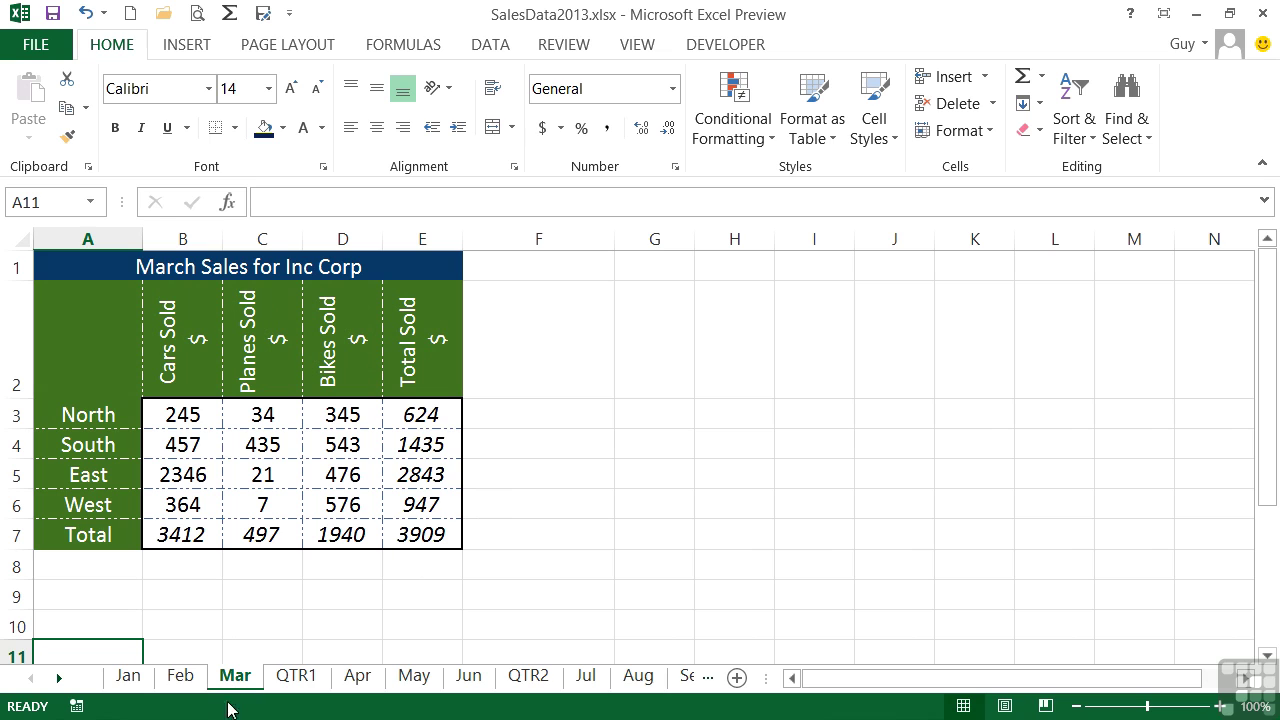
{"action": "left_click", "coordinate": [303, 680]}
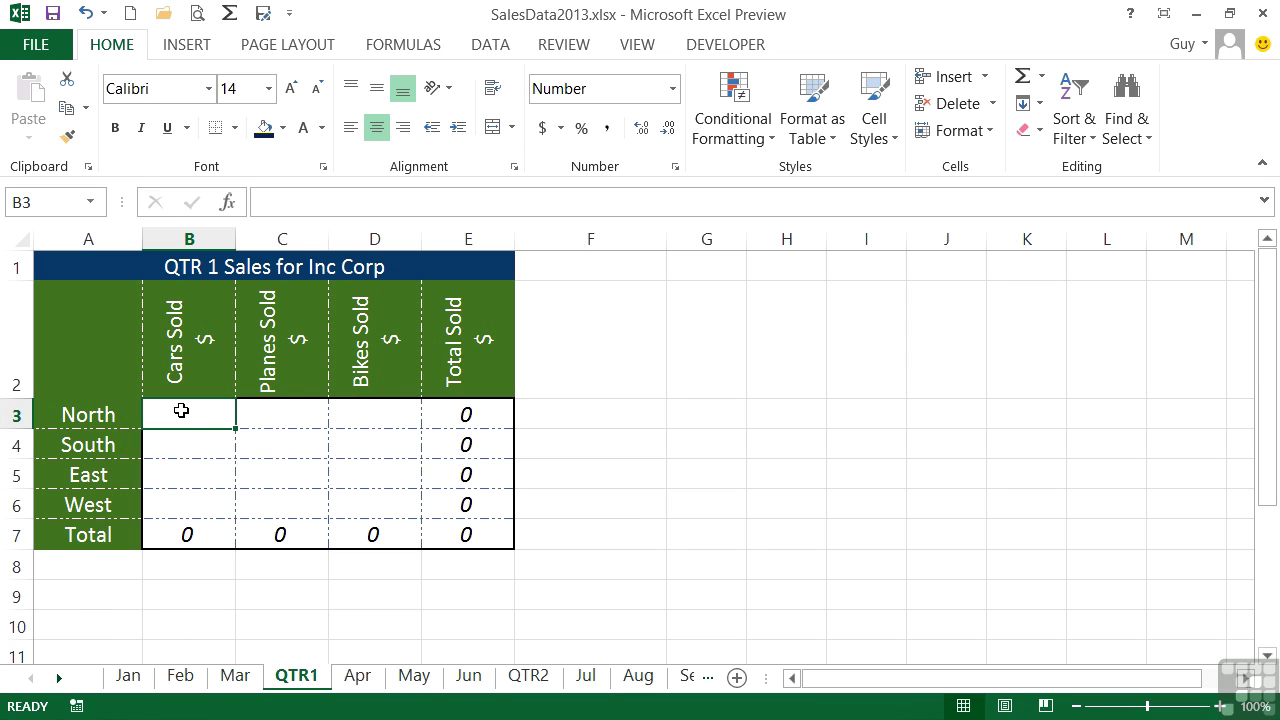
{"action": "type", "text": "="}
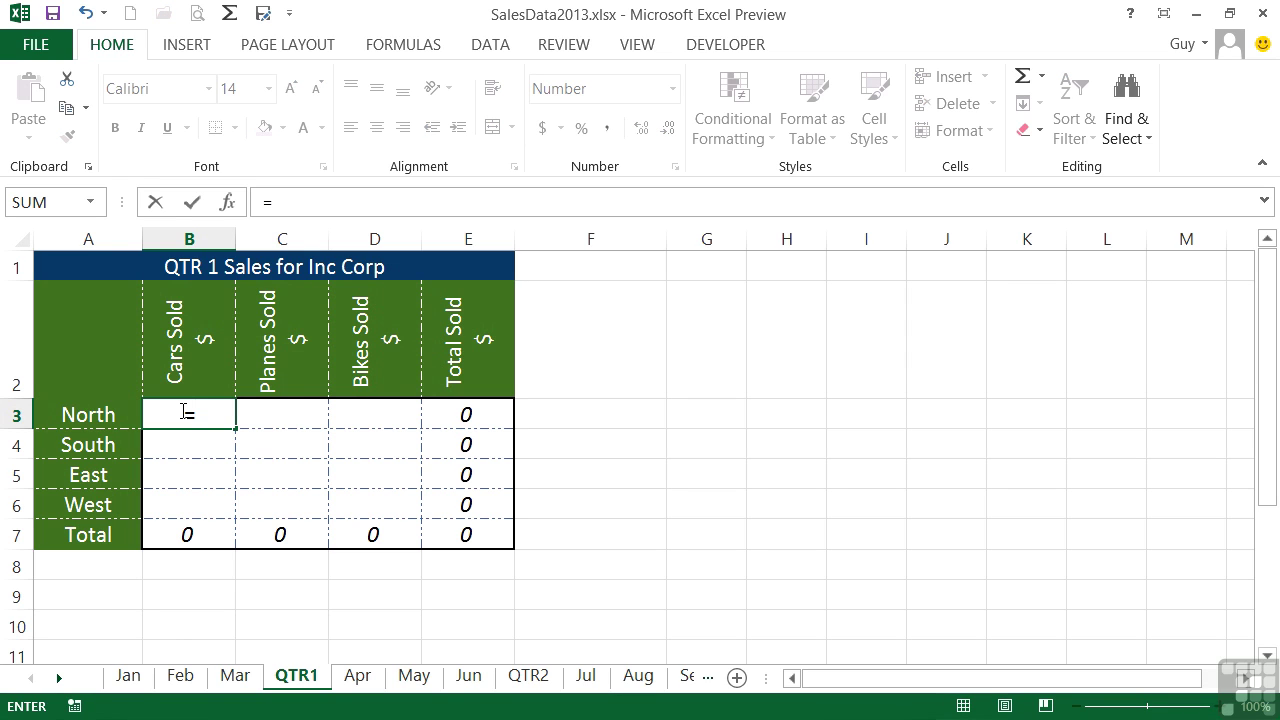
{"action": "left_click", "coordinate": [134, 680]}
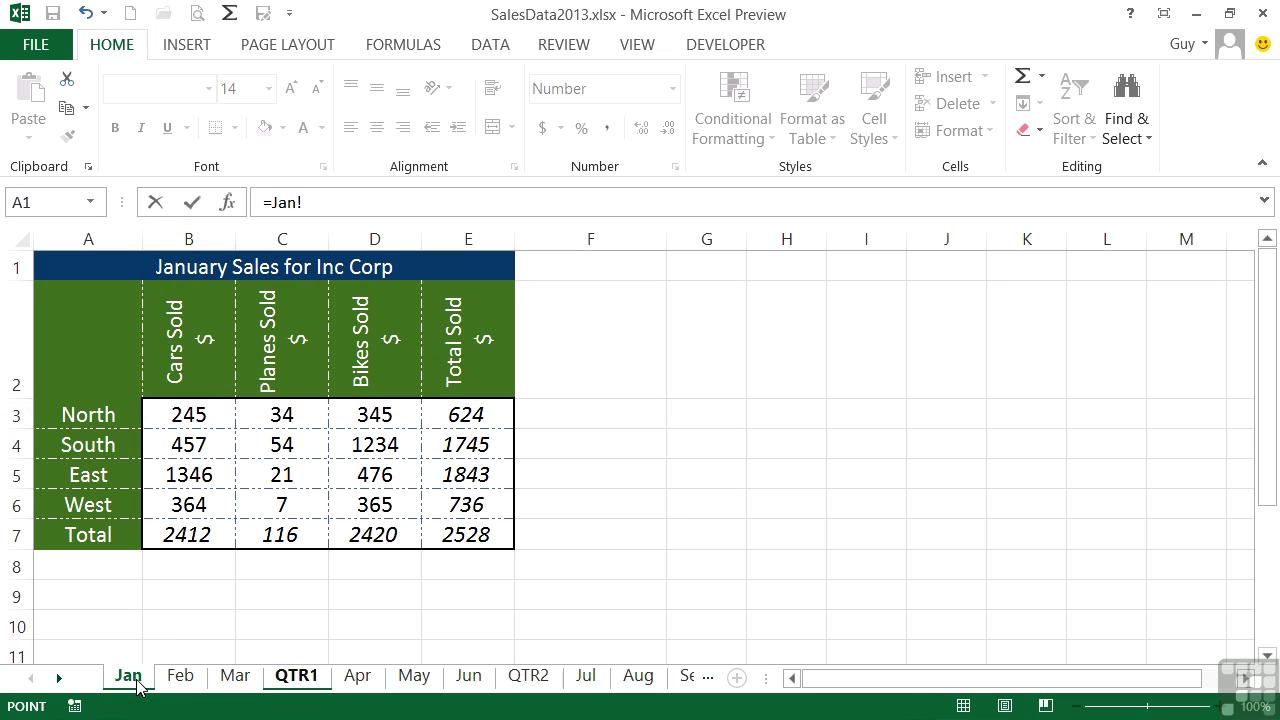
{"action": "left_click", "coordinate": [191, 414]}
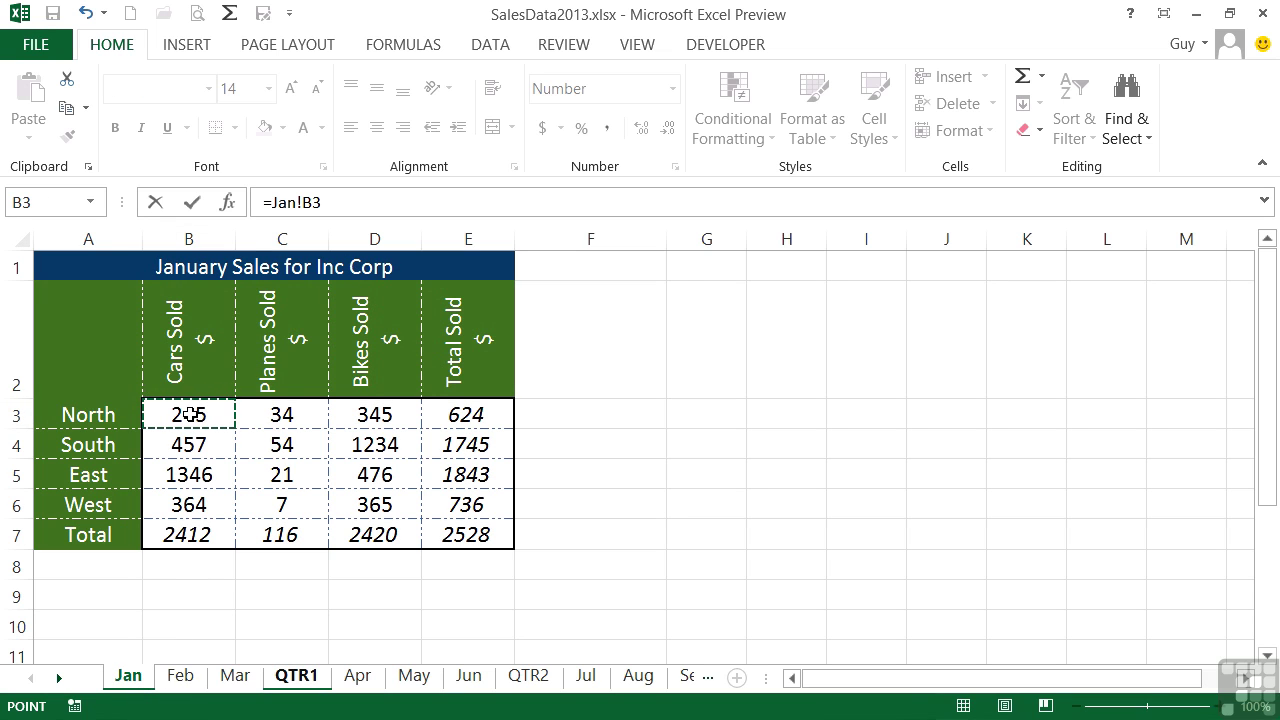
{"action": "type", "text": "+"}
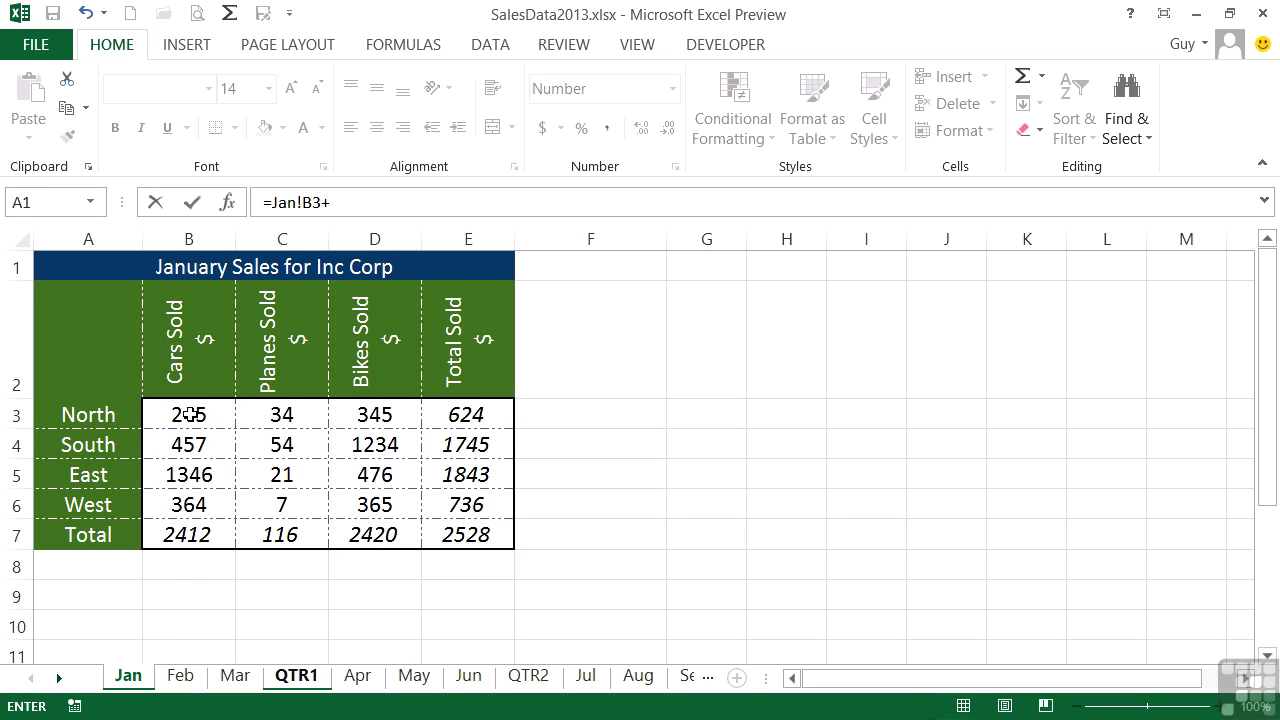
{"action": "left_click", "coordinate": [182, 677]}
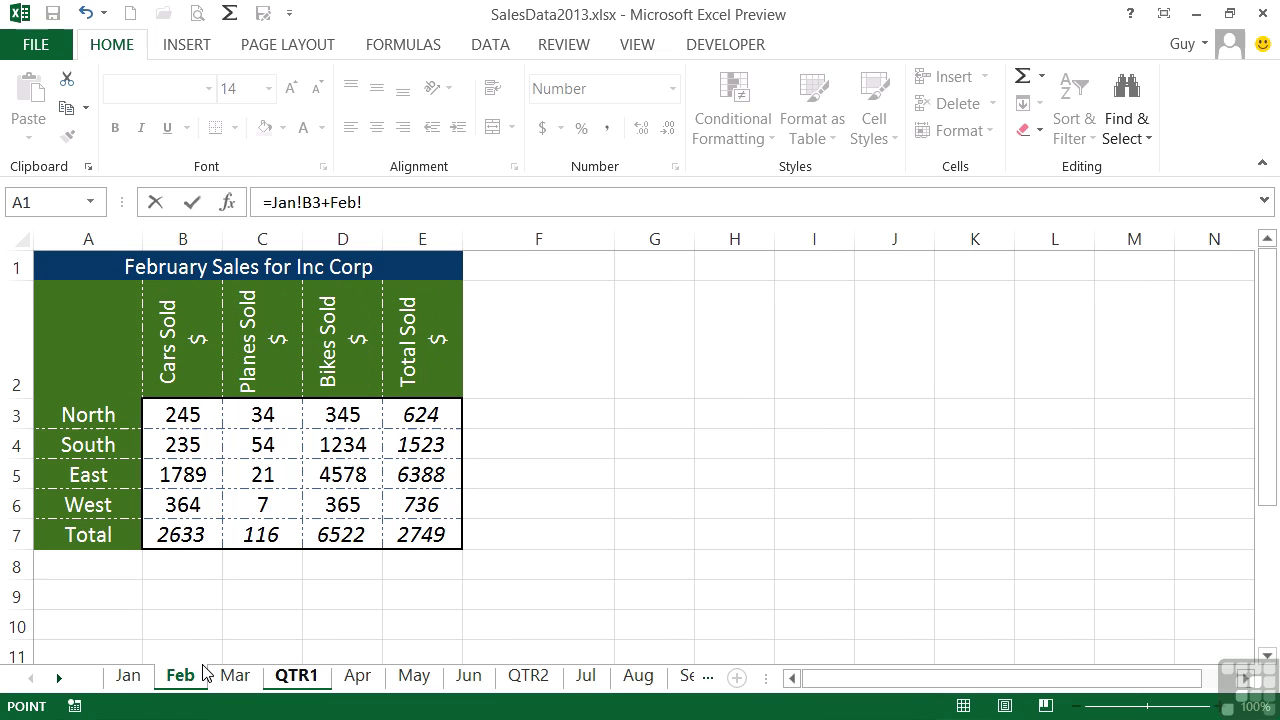
{"action": "left_click", "coordinate": [180, 412]}
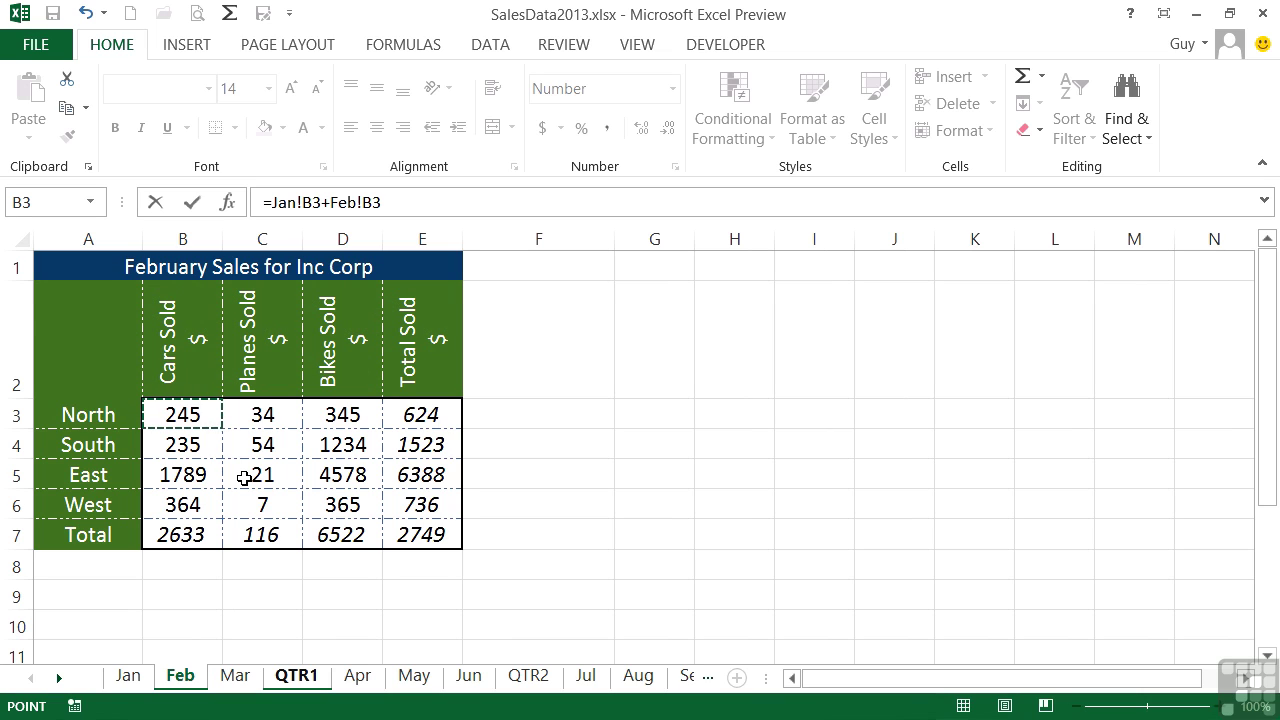
{"action": "type", "text": "+"}
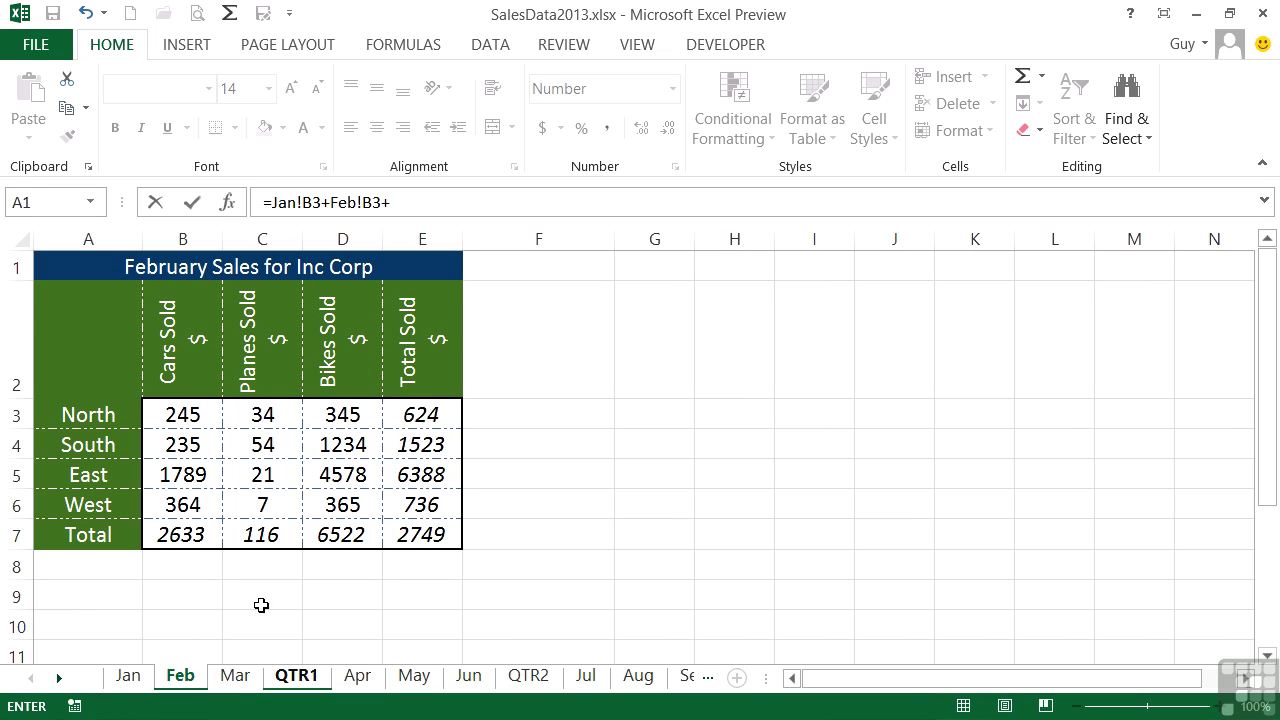
{"action": "left_click", "coordinate": [235, 677]}
{"action": "left_click", "coordinate": [180, 414]}
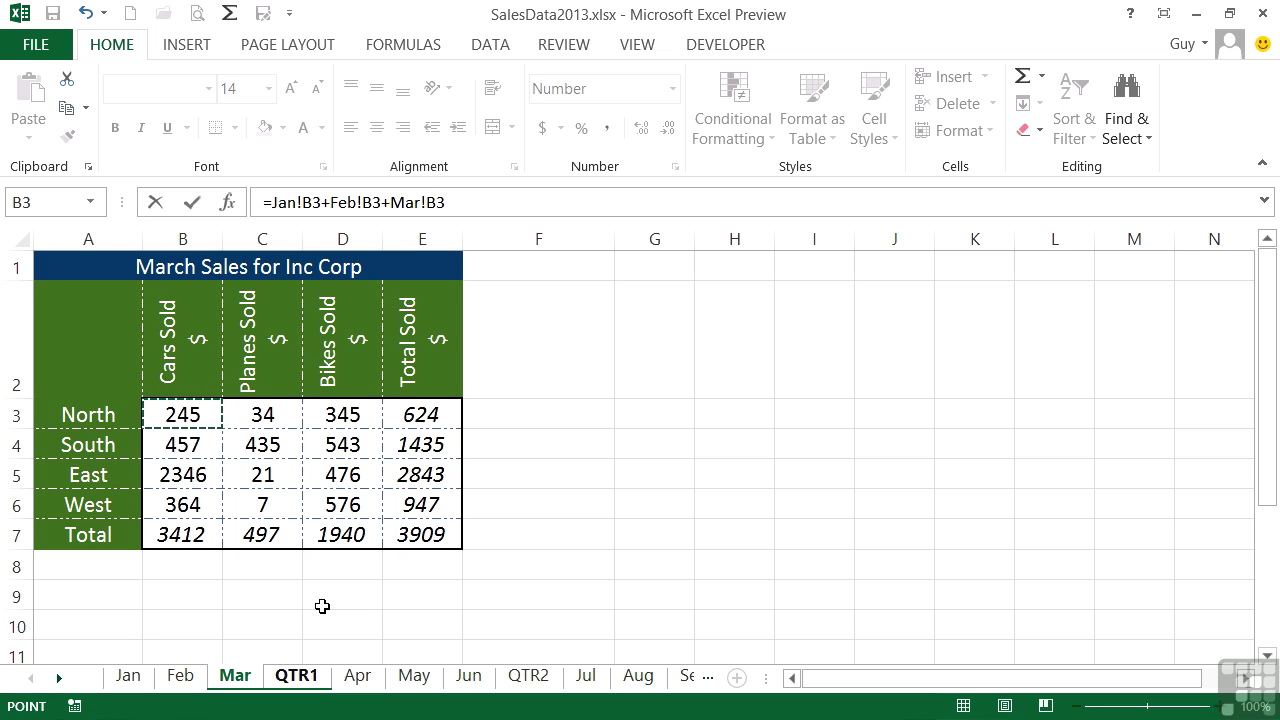
{"action": "key", "text": "Return"}
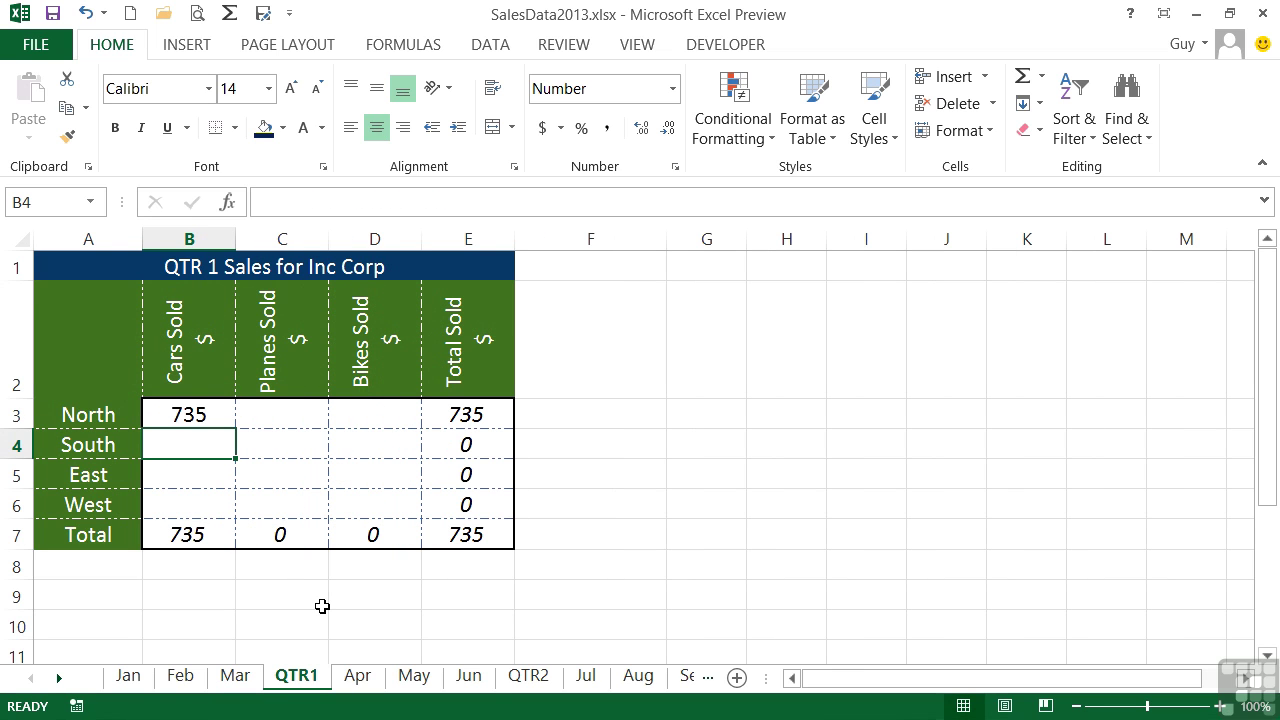
{"action": "key", "text": "Up"}
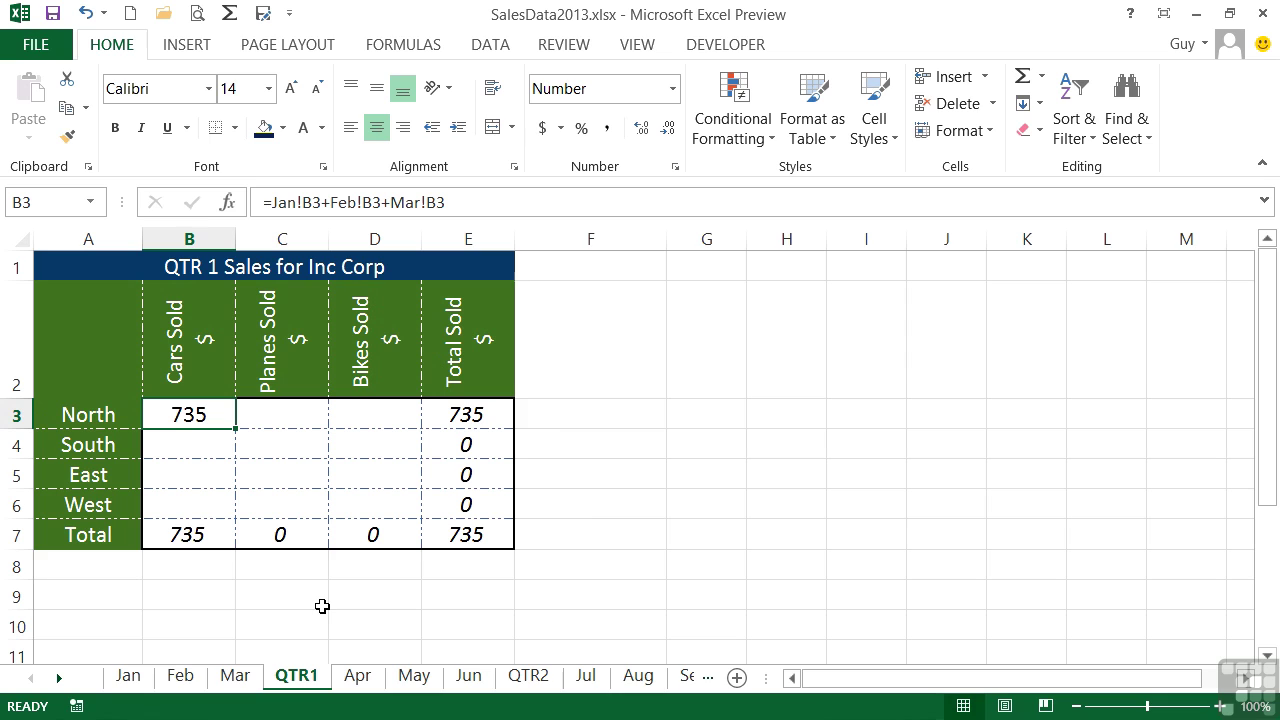
Insert "sum(" right after the equals sign in the formula of cell B3
{"action": "double_click", "coordinate": [203, 418]}
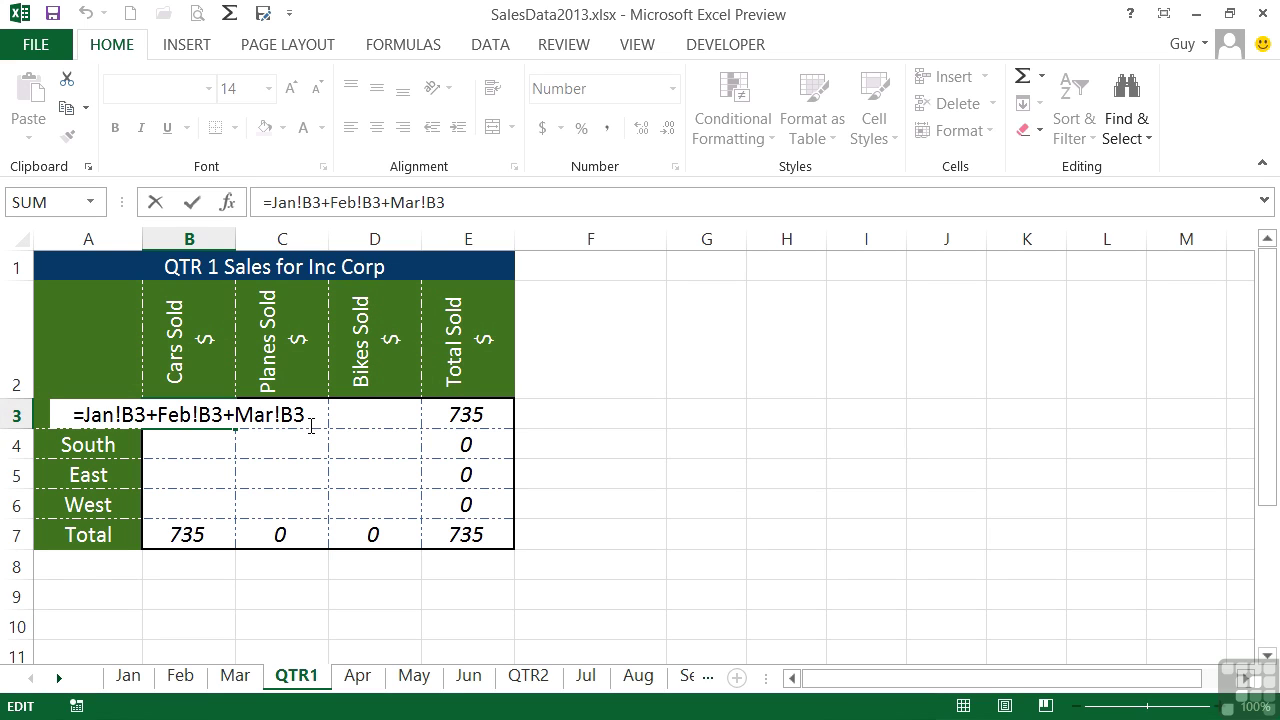
{"action": "left_click", "coordinate": [84, 414]}
{"action": "type", "text": "sum"}
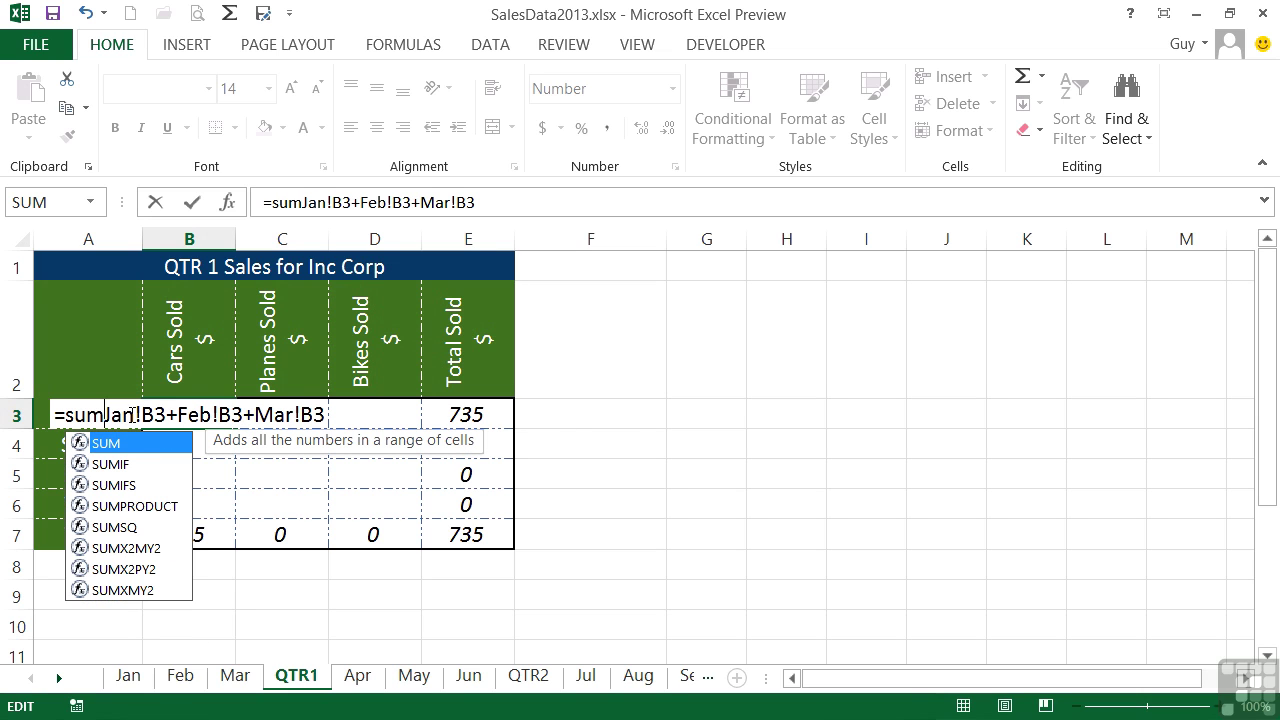
{"action": "type", "text": "("}
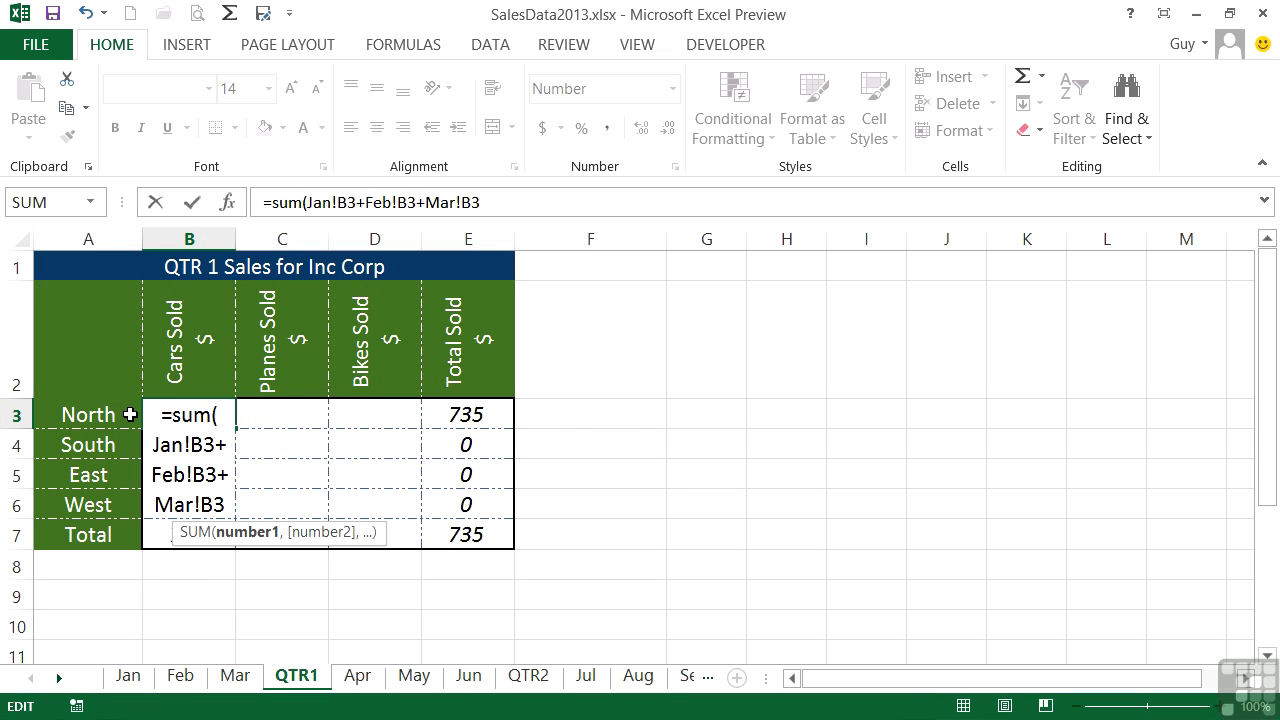
Replace everything between the Jan and Mar sheet names with a colon so the reference reads Jan:Mar!B3
{"action": "key", "text": "Right"}
{"action": "key", "text": "Right"}
{"action": "key", "text": "Right"}
{"action": "key", "text": "Right"}
{"action": "key", "text": "shift+Right"}
{"action": "key", "text": "shift+Right"}
{"action": "key", "text": "shift+Right"}
{"action": "key", "text": "shift+Right"}
{"action": "key", "text": "shift+Right"}
{"action": "key", "text": "shift+Right"}
{"action": "key", "text": "shift+Right"}
{"action": "key", "text": "shift+Right"}
{"action": "key", "text": "shift+Right"}
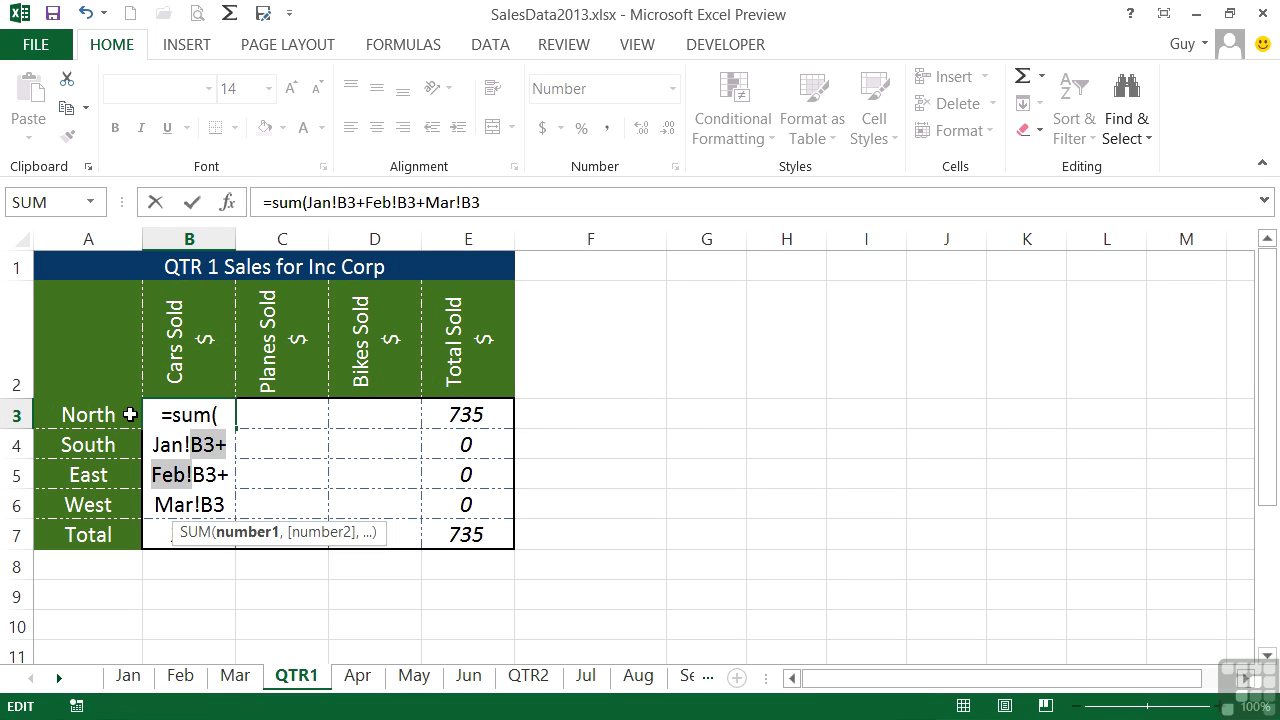
{"action": "key", "text": "shift+Right"}
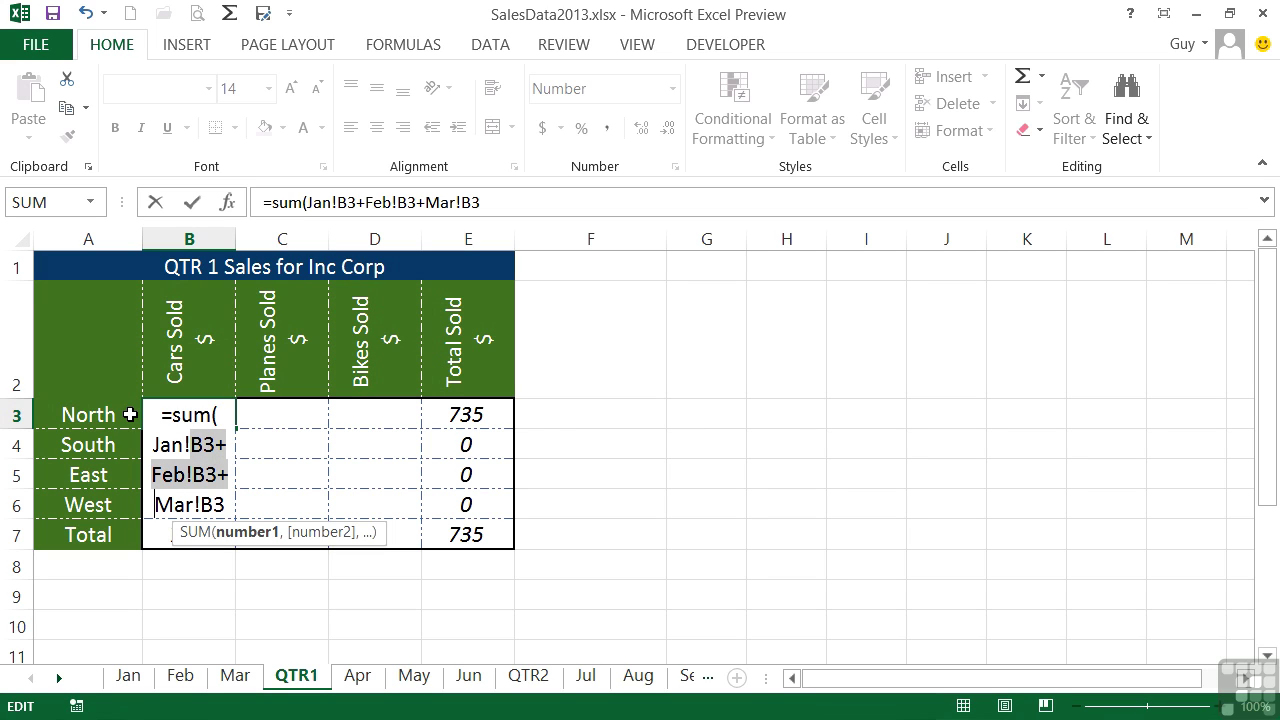
{"action": "type", "text": ":"}
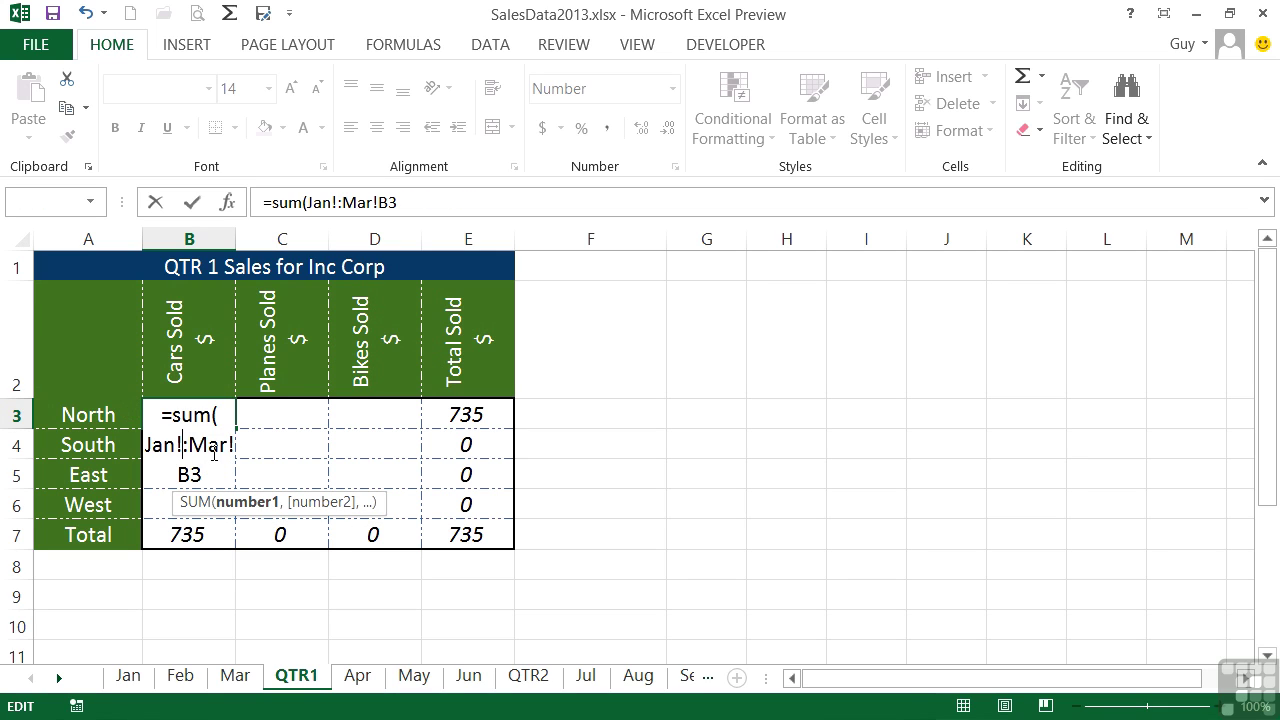
{"action": "key", "text": "Left"}
{"action": "key", "text": "BackSpace"}
Add the closing parenthesis to complete cell B3's formula as =sum(Jan:Mar!B3) and commit it
{"action": "key", "text": "Right"}
{"action": "key", "text": "Right"}
{"action": "key", "text": "Right"}
{"action": "key", "text": "Right"}
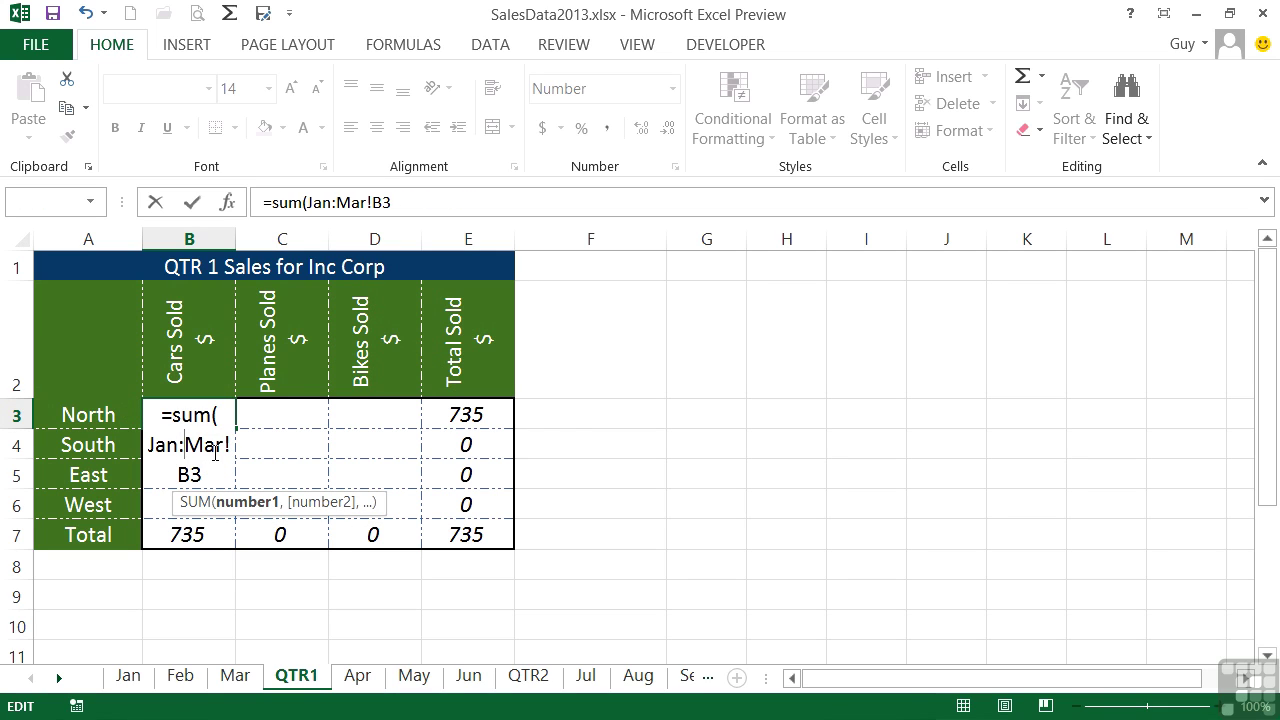
{"action": "key", "text": "Right"}
{"action": "key", "text": "Right"}
{"action": "type", "text": ")"}
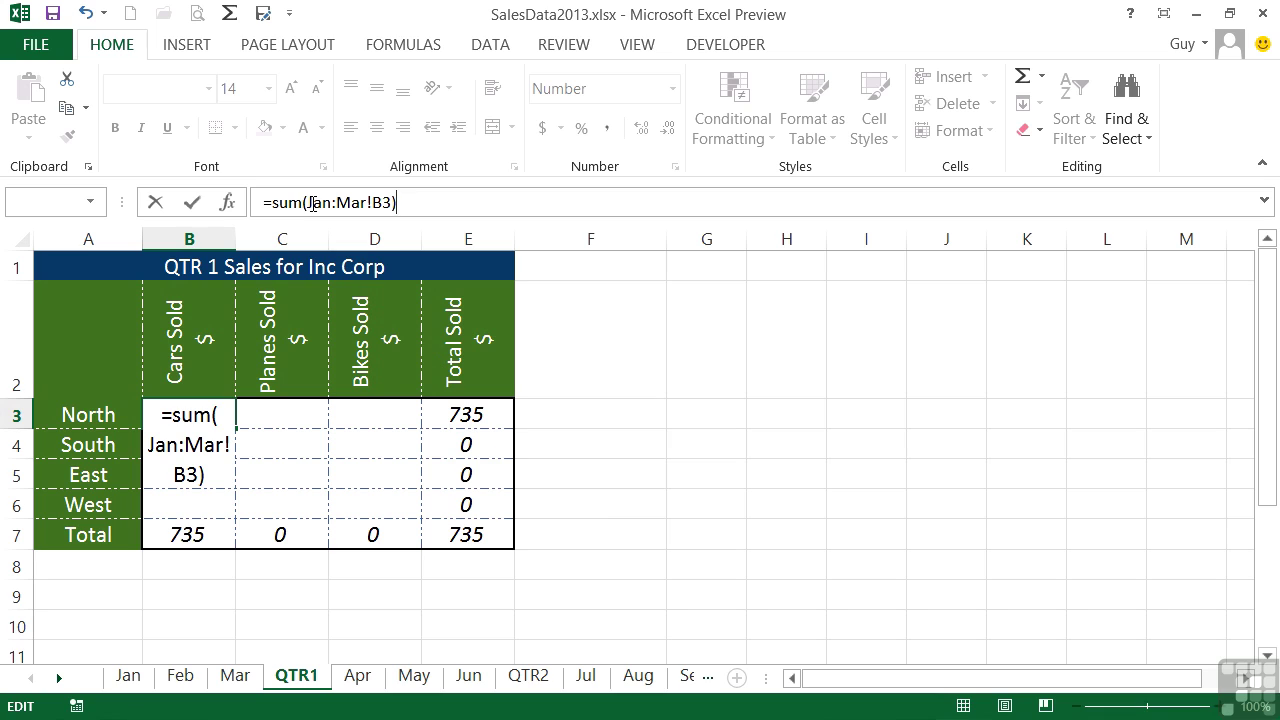
{"action": "left_click_drag", "start_coordinate": [306, 202], "coordinate": [368, 204]}
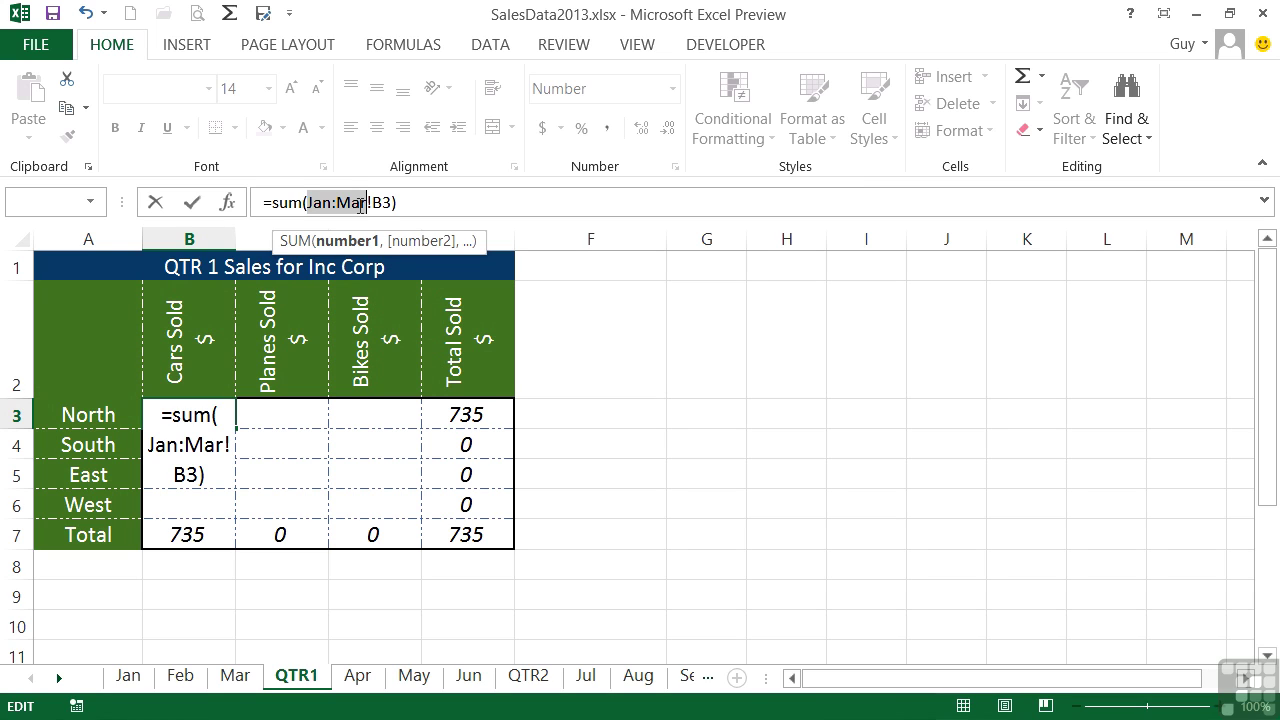
{"action": "key", "text": "Return"}
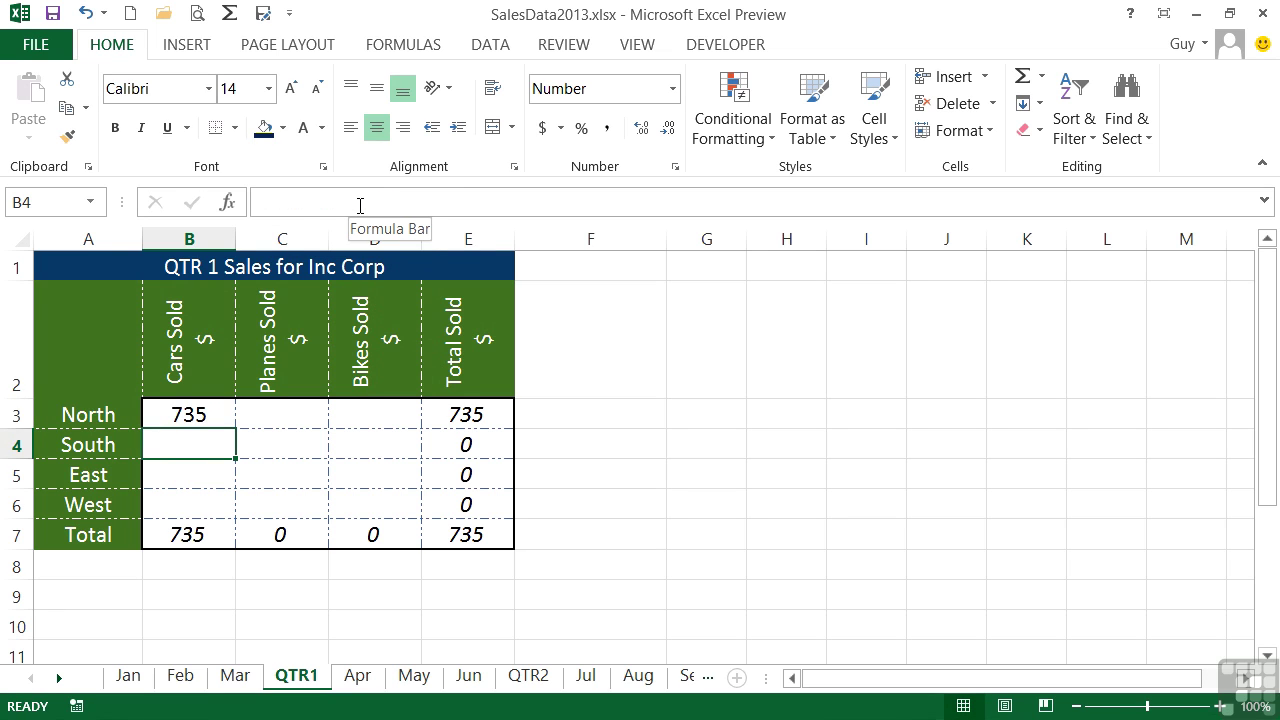
Review the SUM formula across the month sheets in cell B3, leaving the cell selected
{"action": "key", "text": "Up"}
{"action": "key", "text": "F2"}
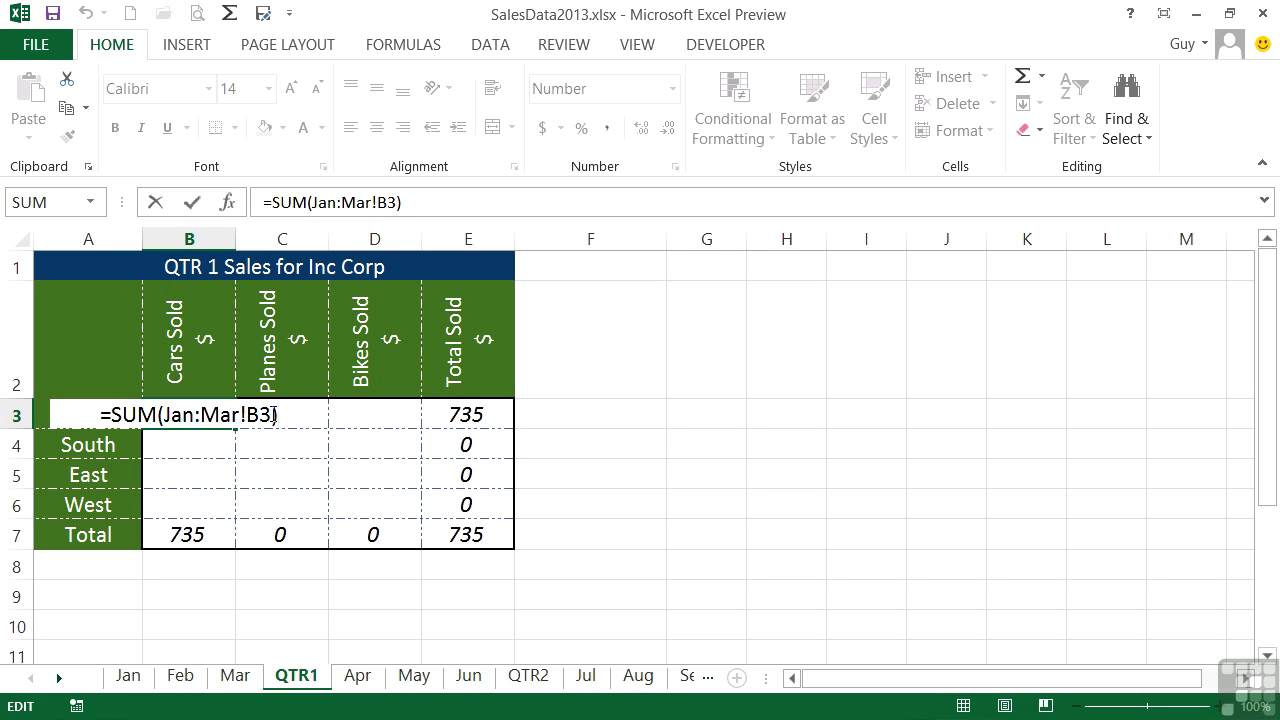
{"action": "key", "text": "Return"}
{"action": "key", "text": "Up"}
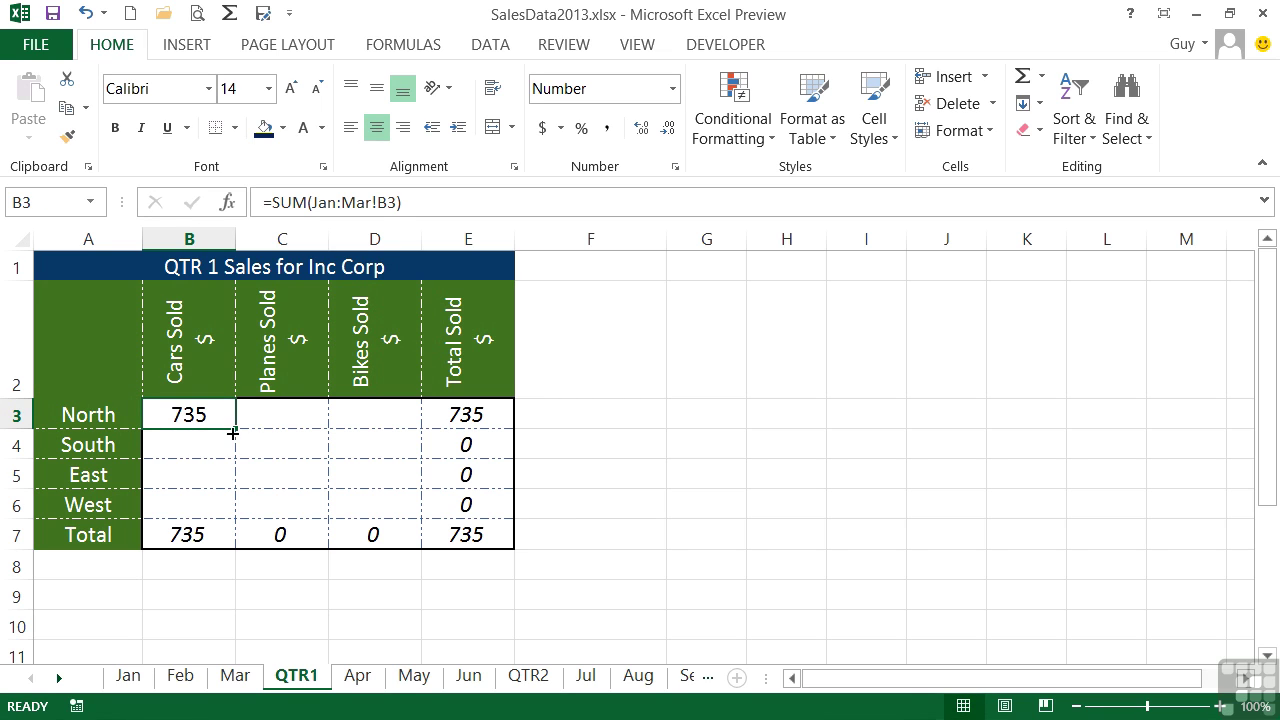
Fill the B3 formula down to B6 and check the copied formulas in B4 and B6
{"action": "left_click_drag", "start_coordinate": [235, 428], "coordinate": [227, 510]}
{"action": "left_click", "coordinate": [195, 446]}
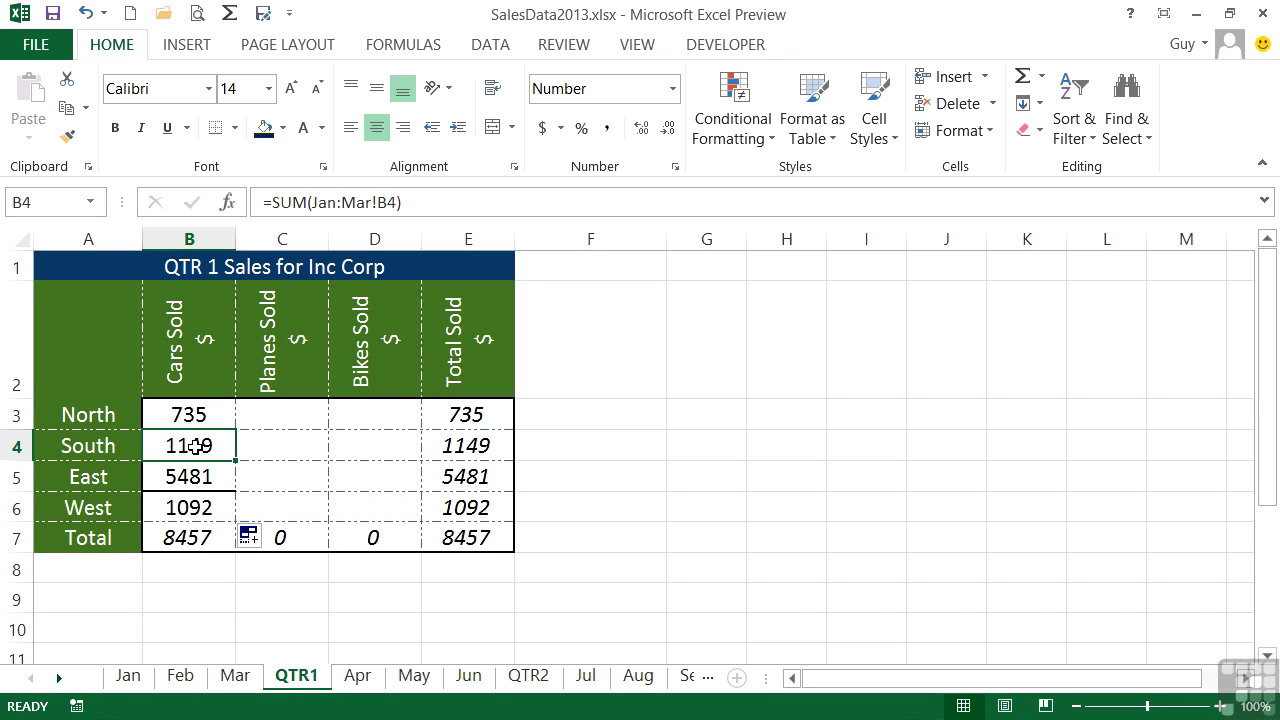
{"action": "double_click", "coordinate": [195, 446]}
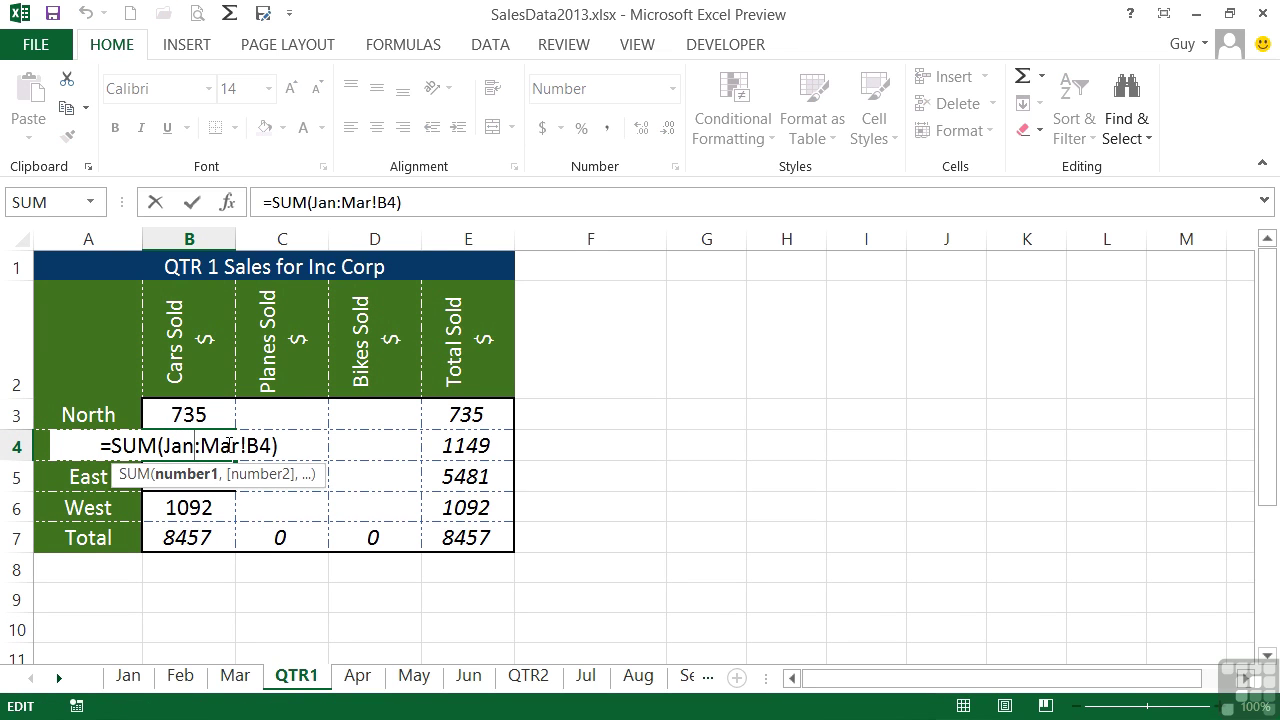
{"action": "key", "text": "Return"}
{"action": "key", "text": "Return"}
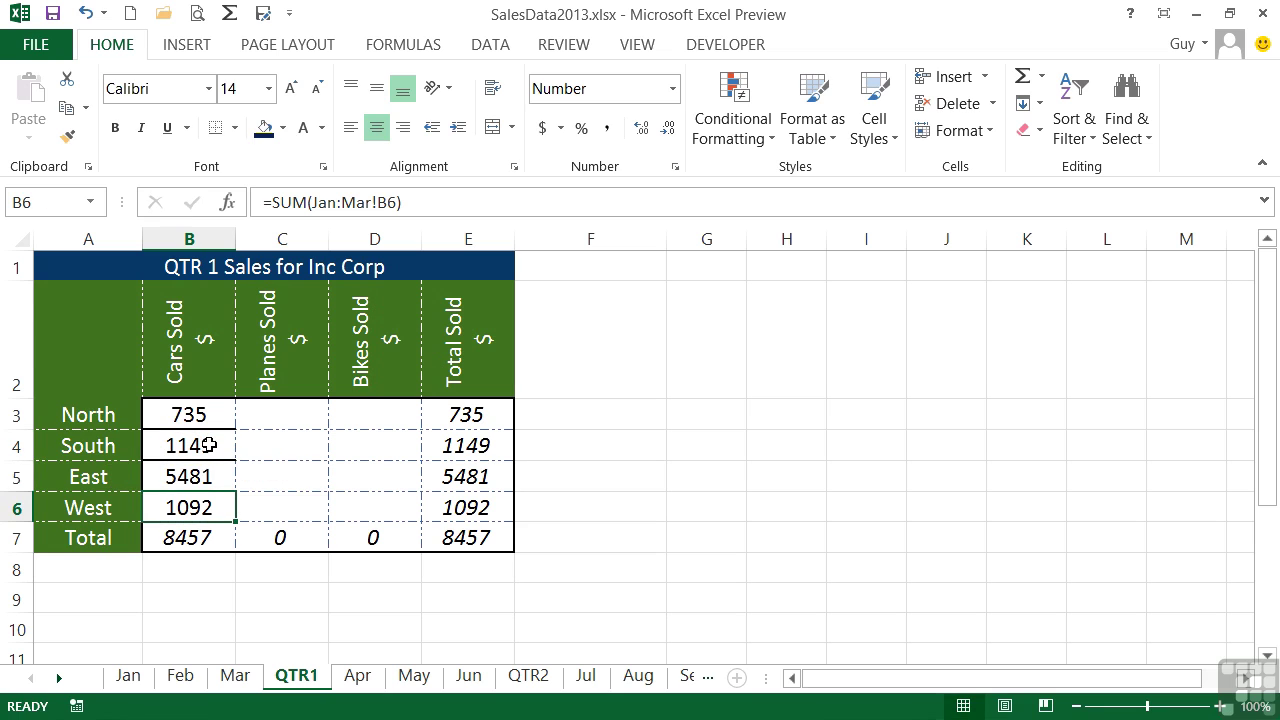
{"action": "double_click", "coordinate": [195, 503]}
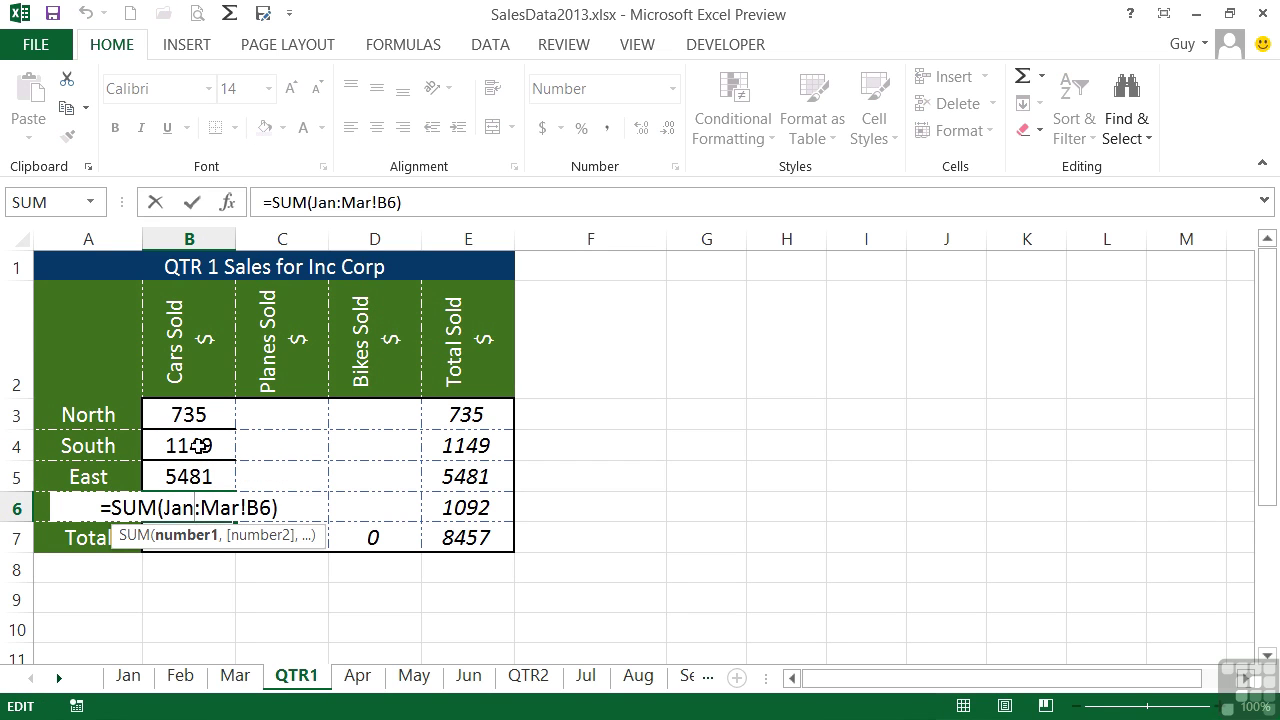
{"action": "key", "text": "Escape"}
Inspect each formula in B3 through B6 and undo the fill down the Cars Sold column
{"action": "left_click_drag", "start_coordinate": [205, 418], "coordinate": [208, 506]}
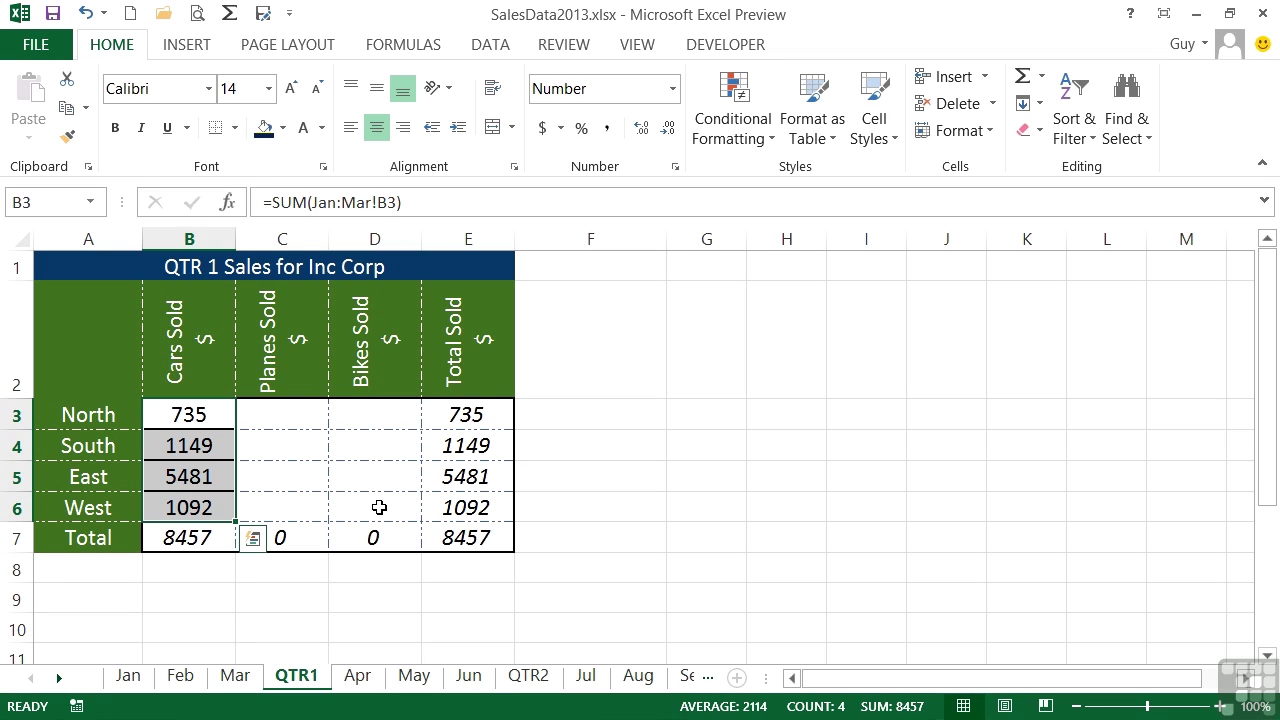
{"action": "left_click", "coordinate": [202, 418]}
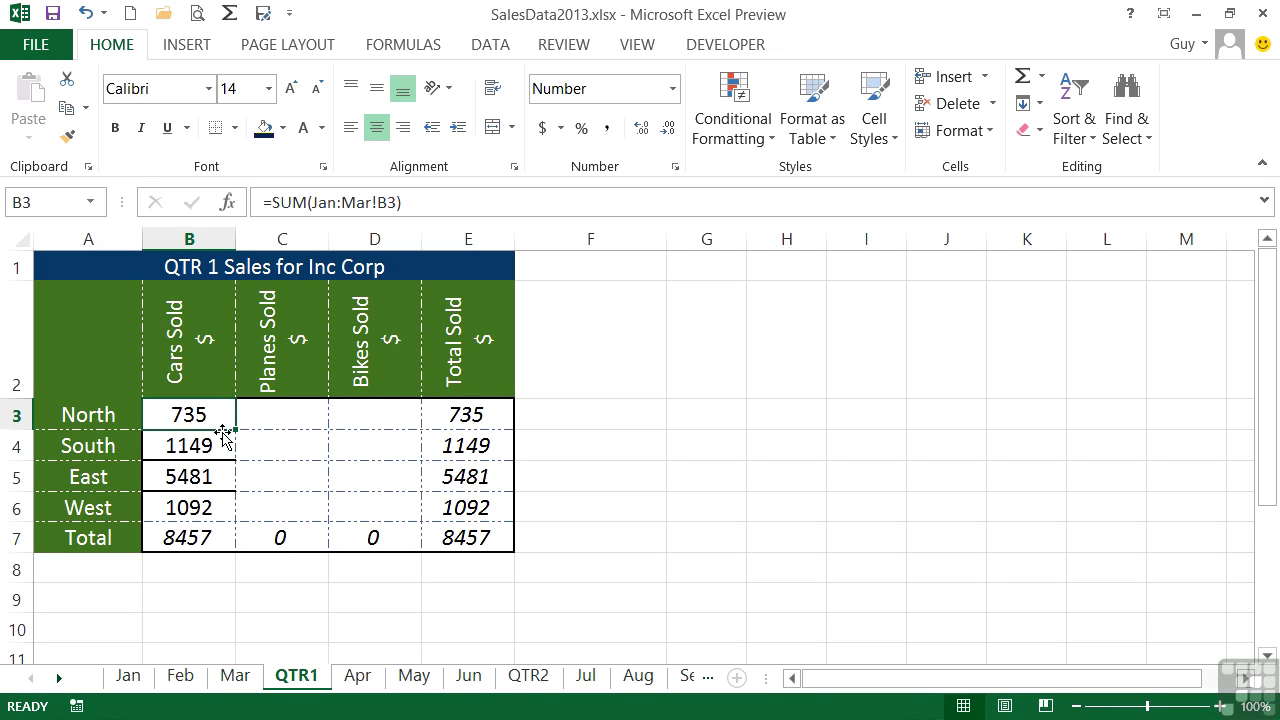
{"action": "left_click", "coordinate": [206, 449]}
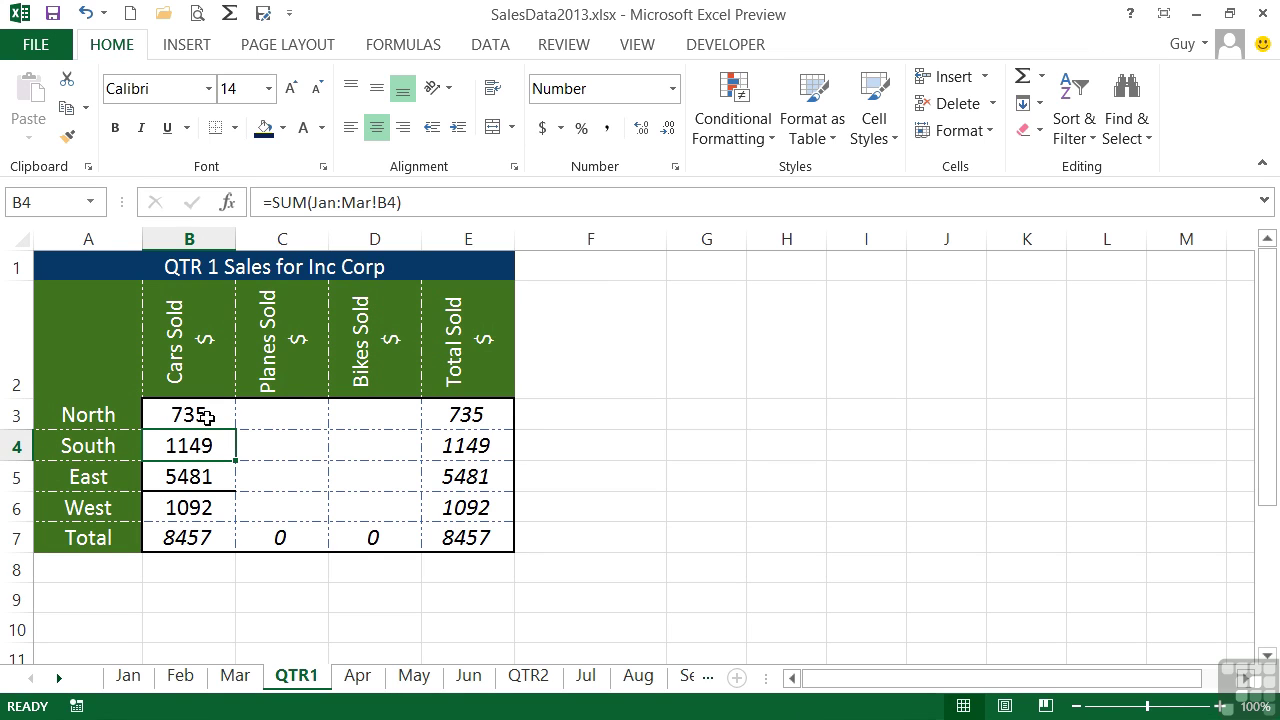
{"action": "left_click", "coordinate": [207, 474]}
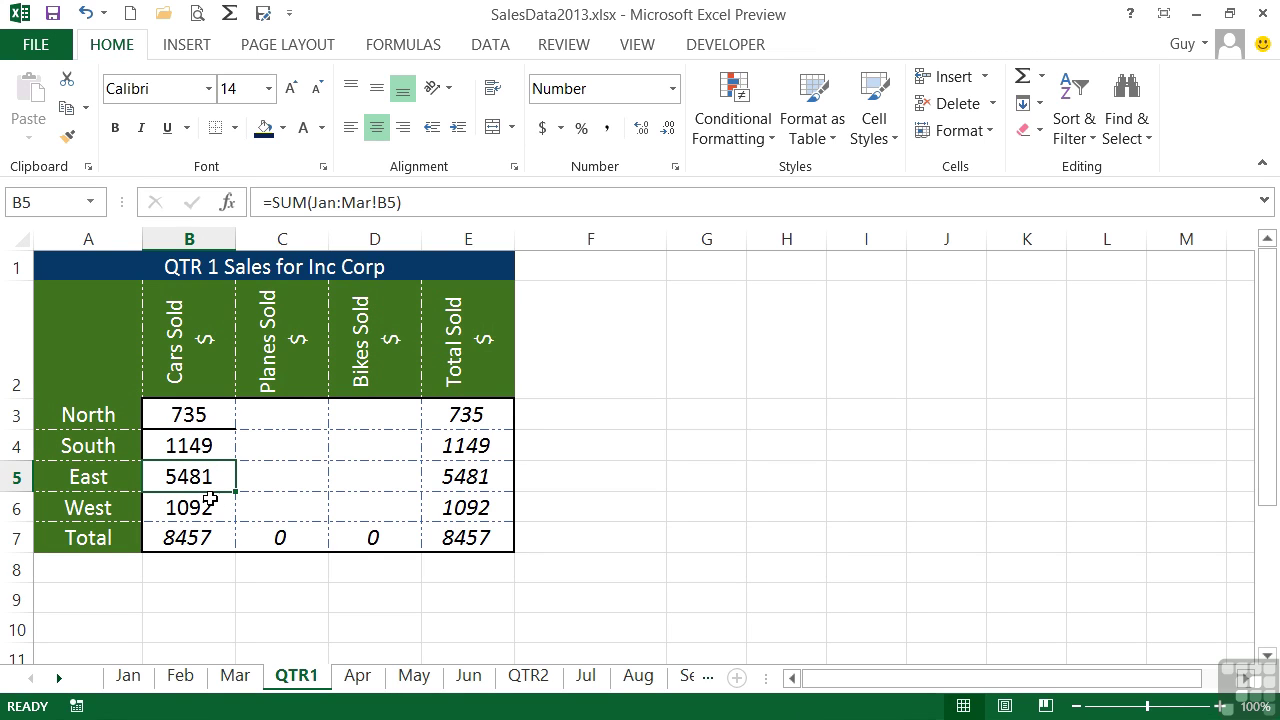
{"action": "left_click", "coordinate": [210, 498]}
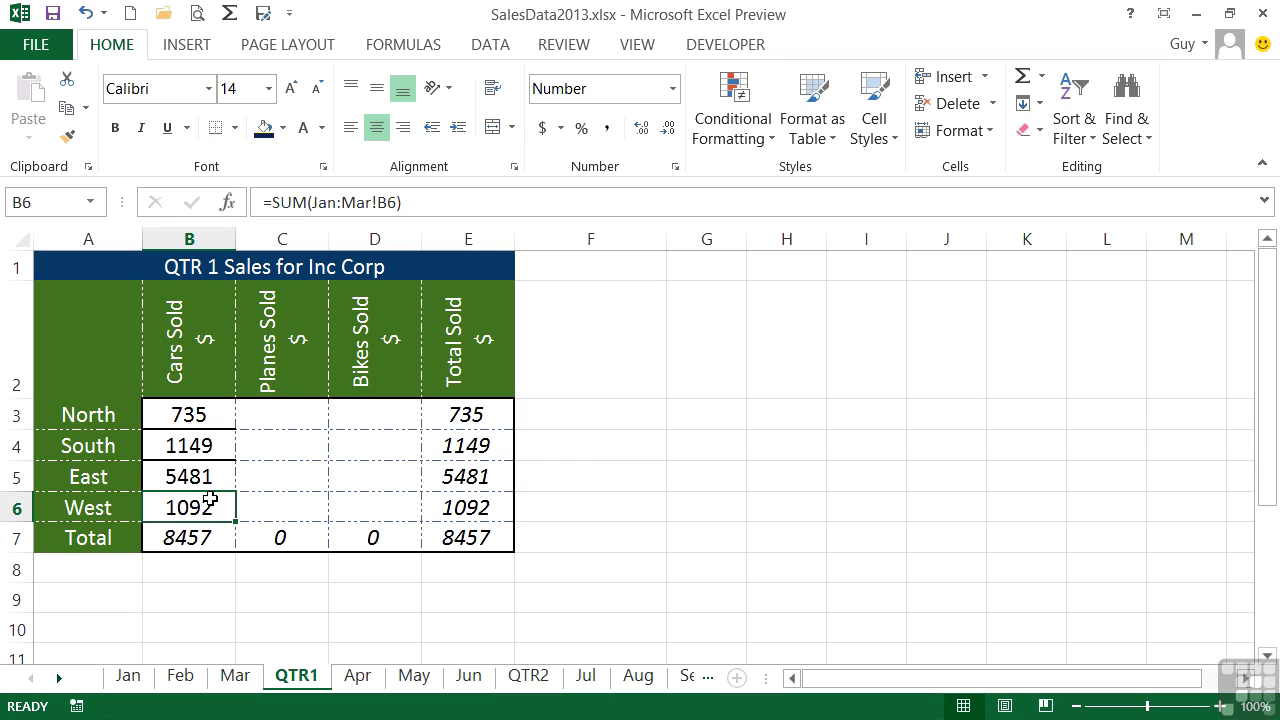
{"action": "key", "text": "ctrl+z"}
{"action": "key", "text": "ctrl+z"}
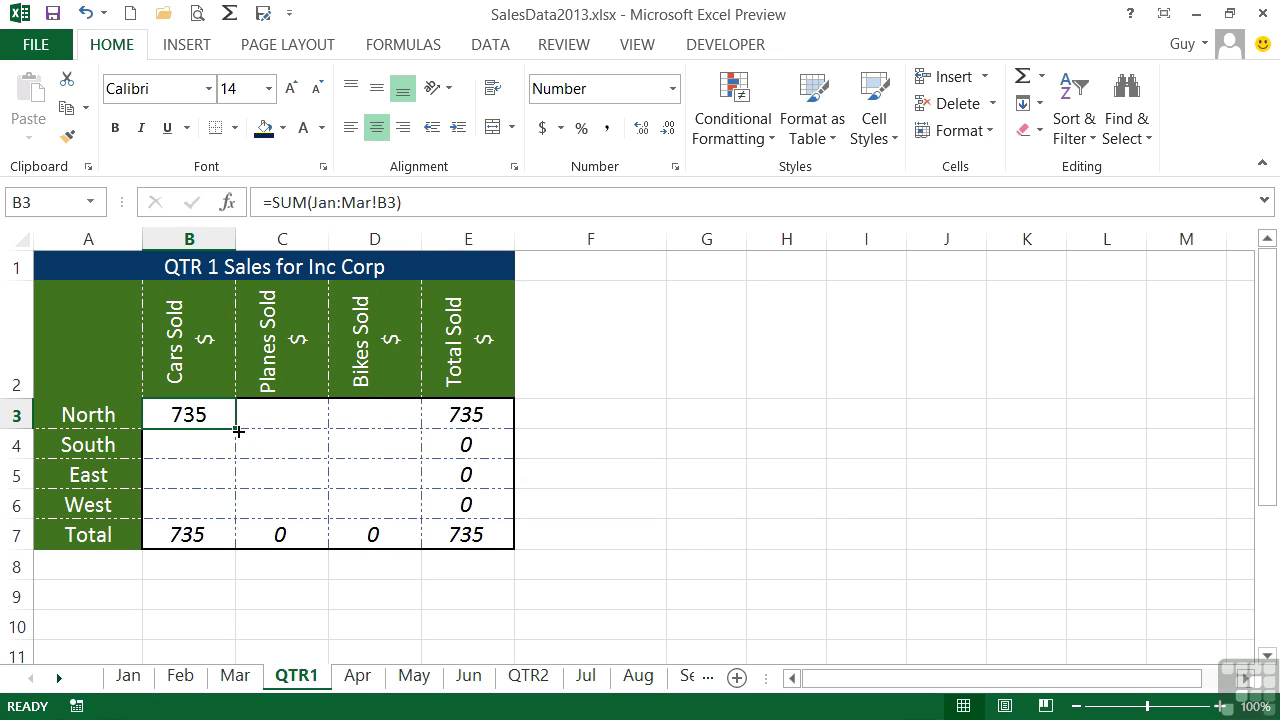
Fill the B3 formula down to B6 and across to column D, using the Fill Without Formatting option both times
{"action": "left_click_drag", "start_coordinate": [239, 431], "coordinate": [236, 523]}
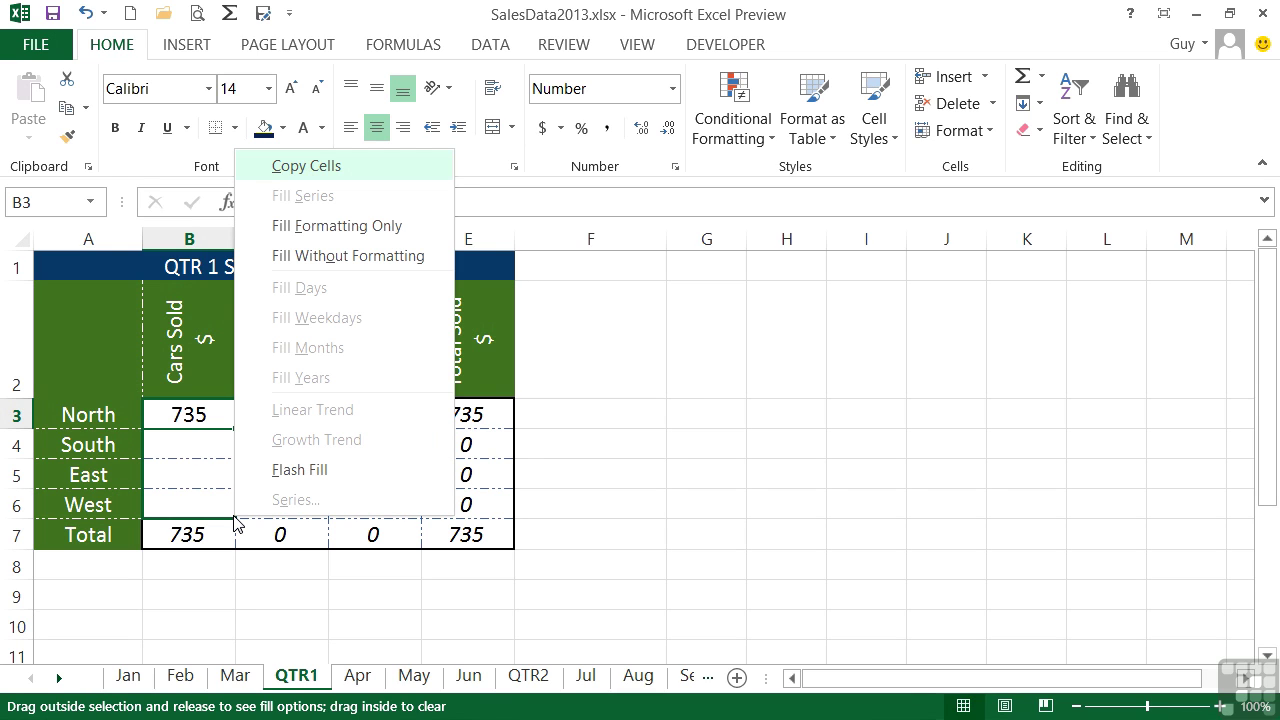
{"action": "left_click", "coordinate": [343, 257]}
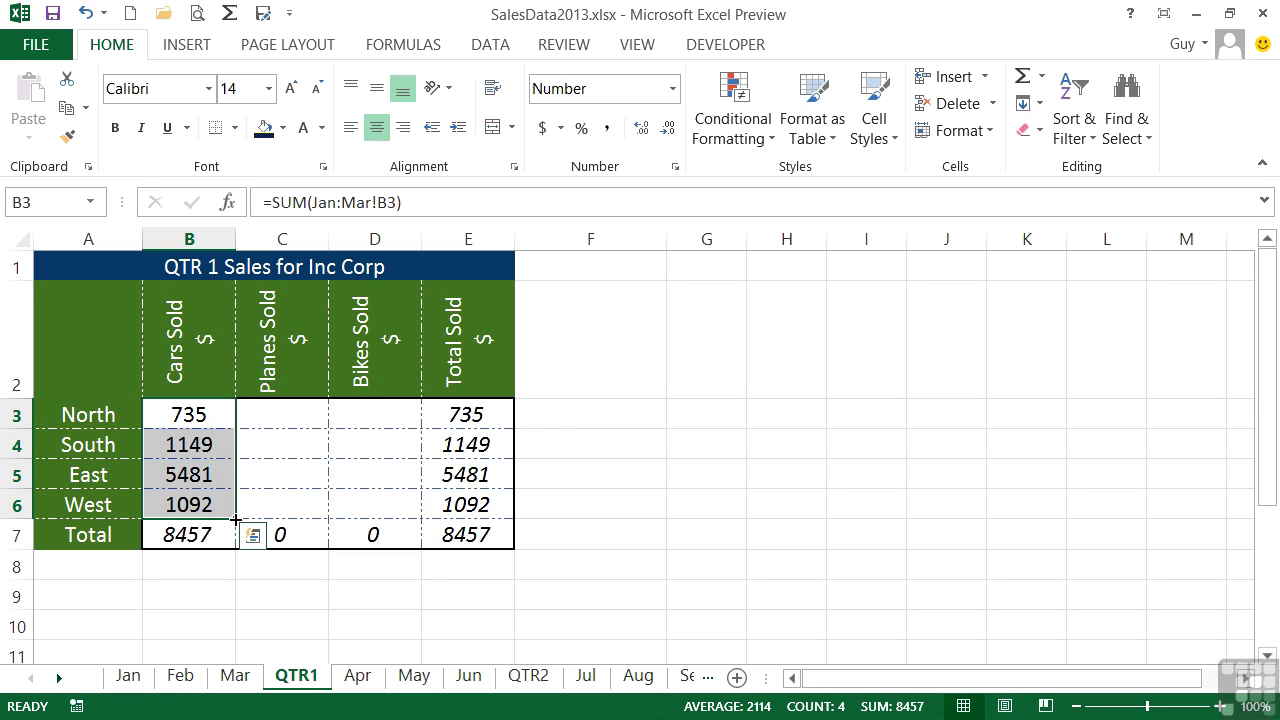
{"action": "left_click_drag", "start_coordinate": [236, 520], "coordinate": [238, 524]}
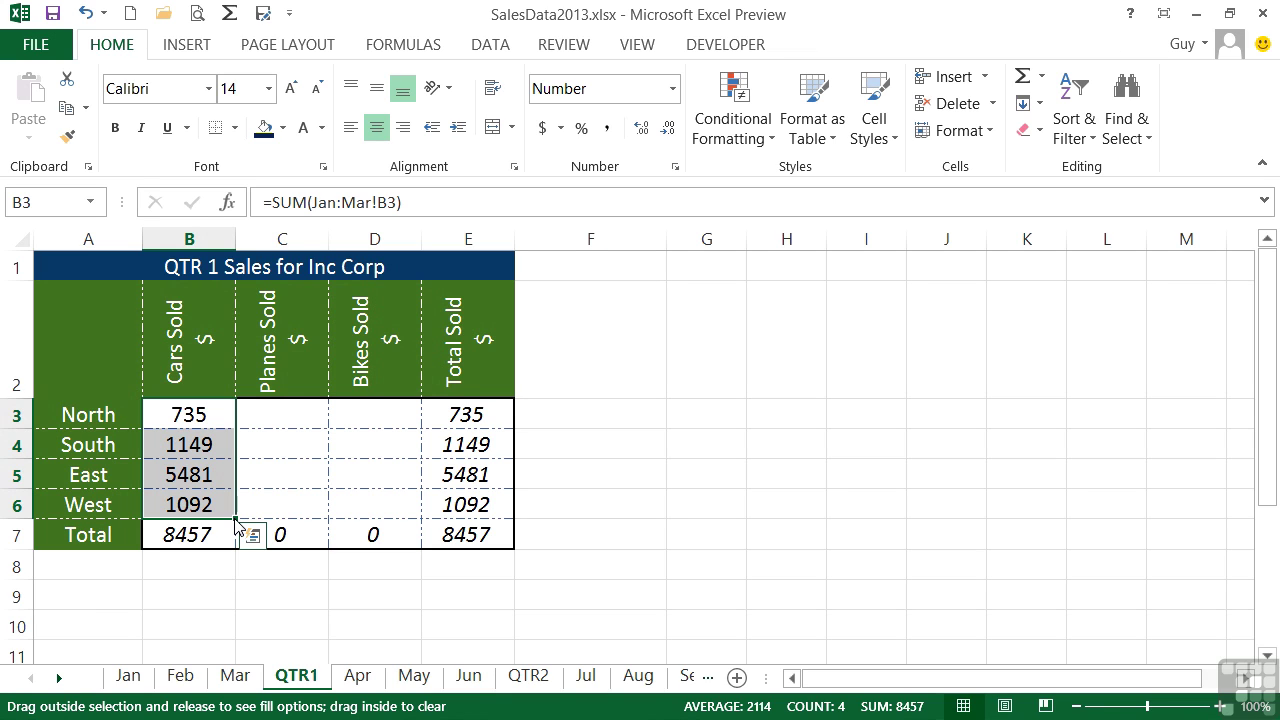
{"action": "left_click_drag", "start_coordinate": [236, 521], "coordinate": [416, 526]}
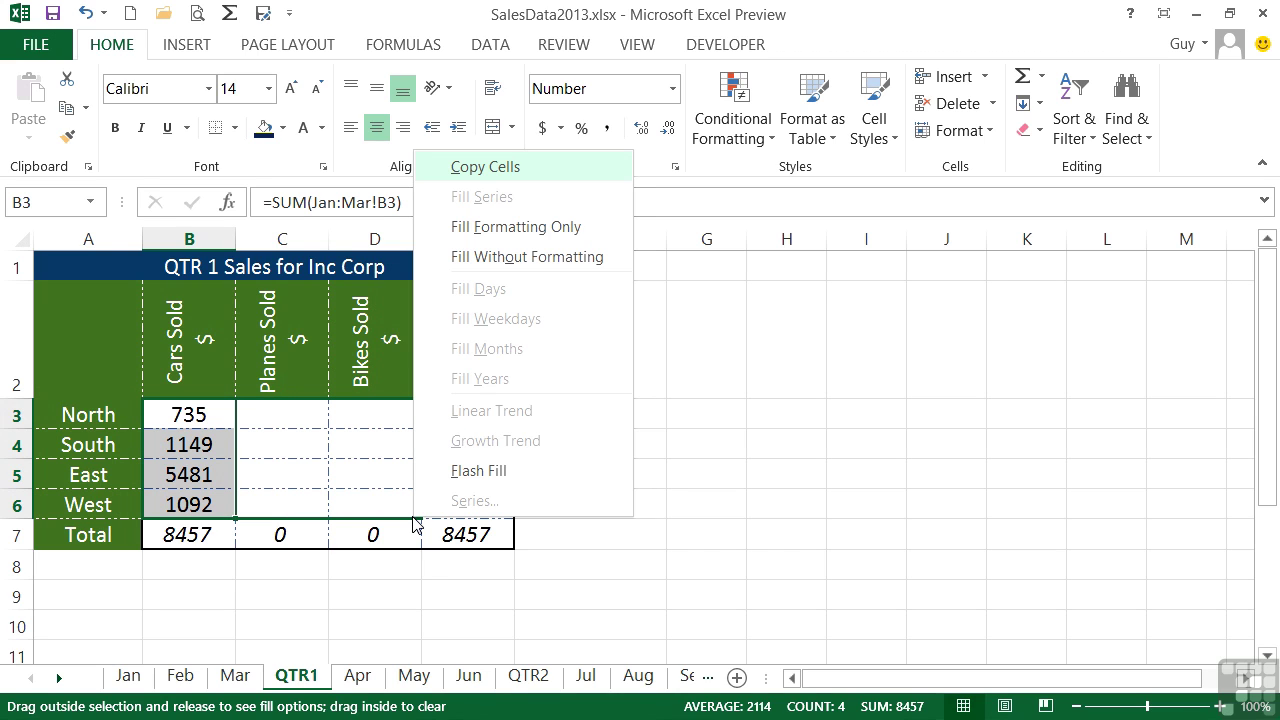
{"action": "left_click", "coordinate": [537, 258]}
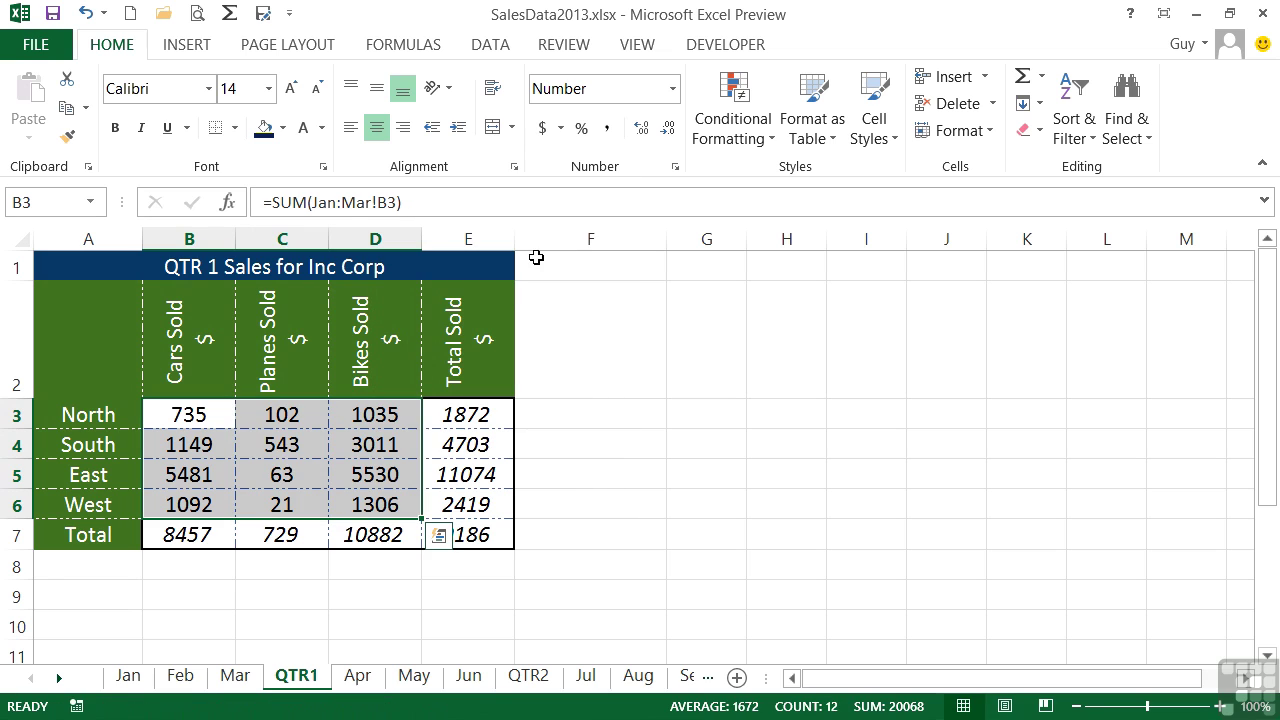
Inspect the copied SUM formula in cell C4 and leave it without editing
{"action": "left_click", "coordinate": [297, 445]}
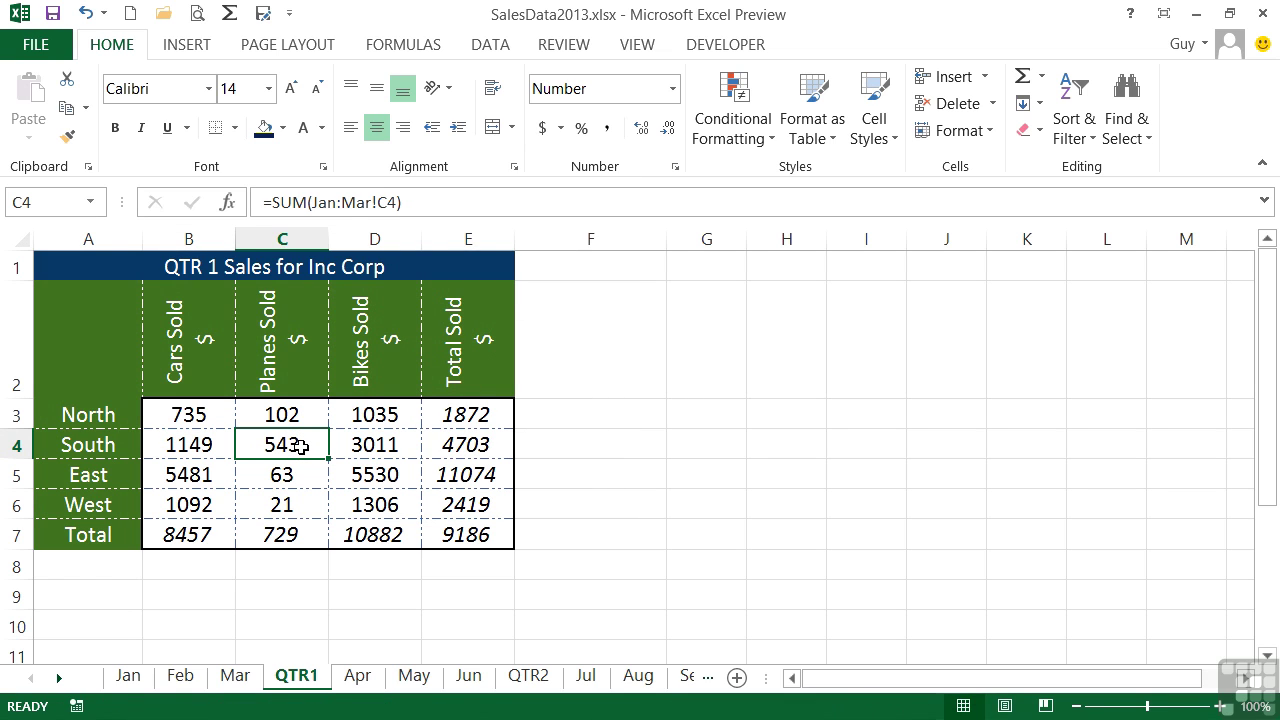
{"action": "double_click", "coordinate": [297, 445]}
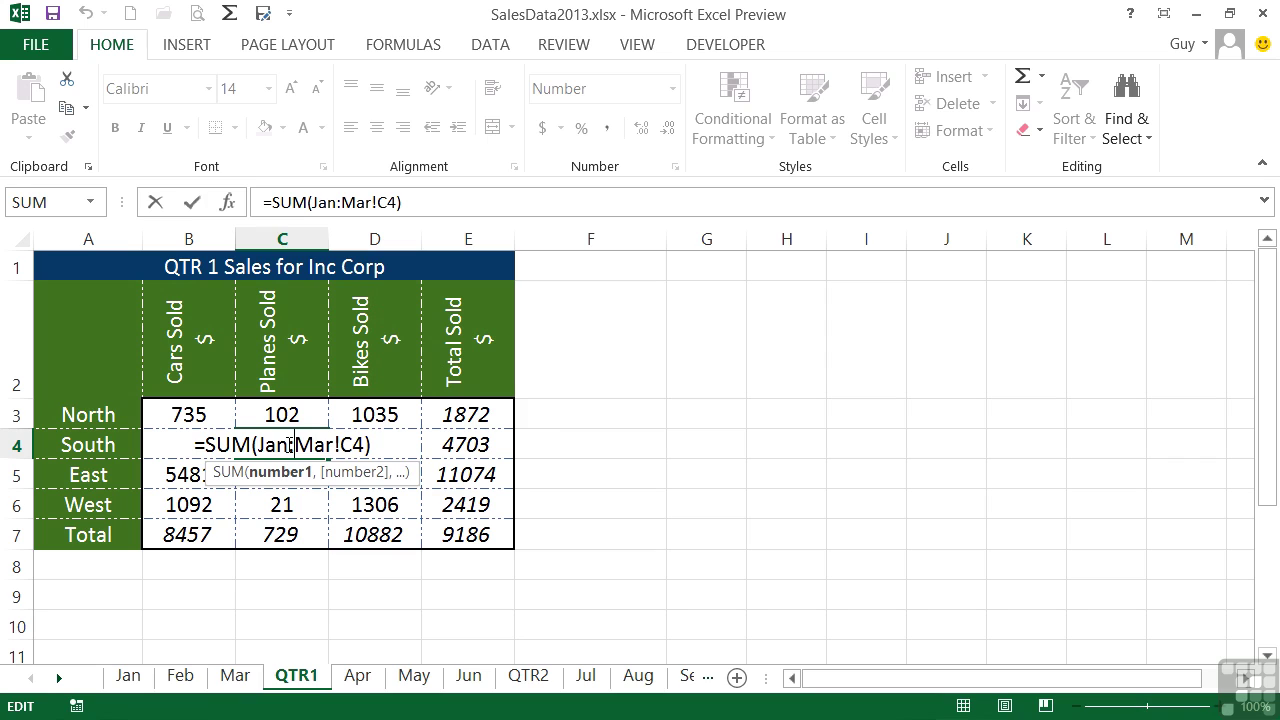
{"action": "key", "text": "Escape"}
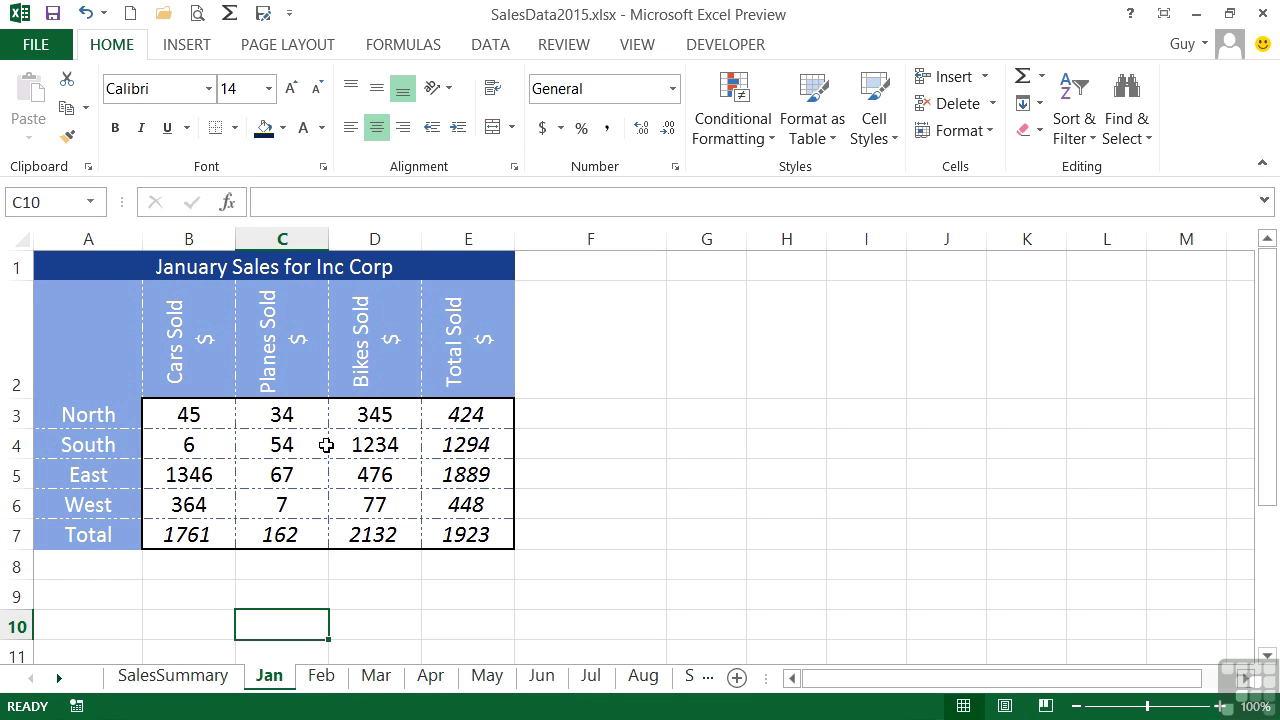
On the SalesSummary sheet, enter a SUM formula in C2 that adds cell B3 across the Jan to Dec sheets
{"action": "left_click", "coordinate": [173, 677]}
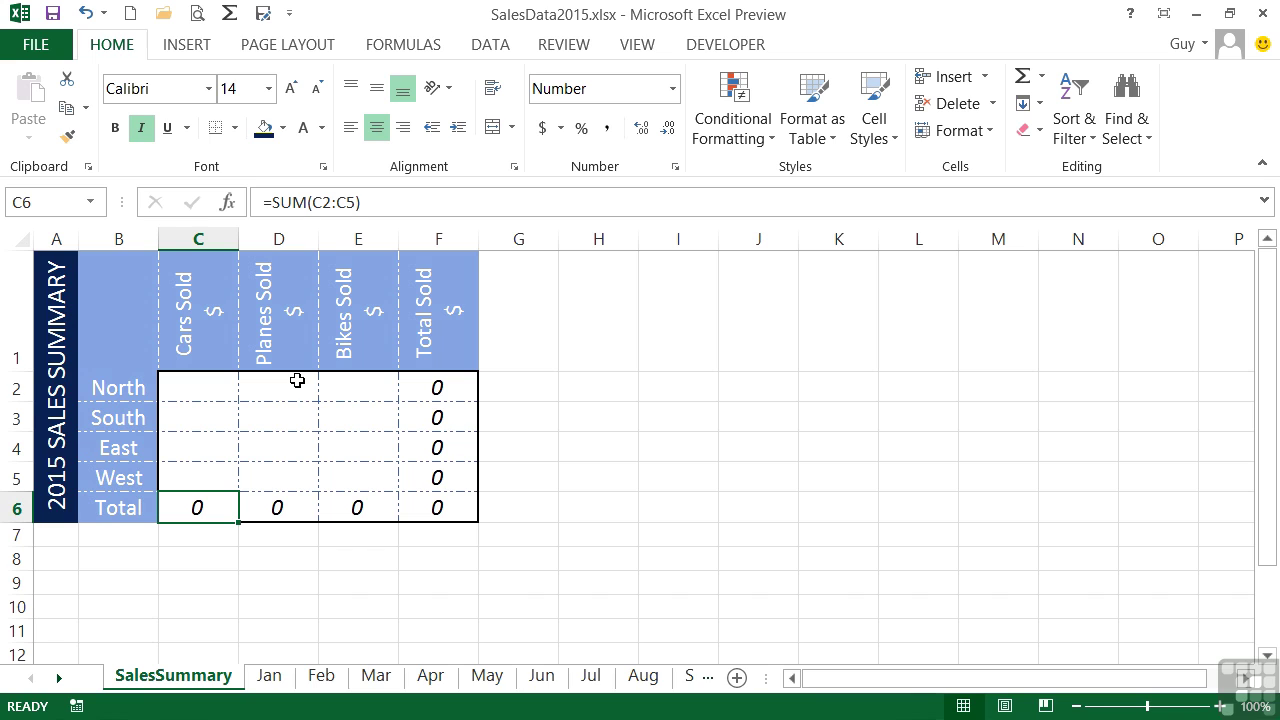
{"action": "left_click", "coordinate": [203, 386]}
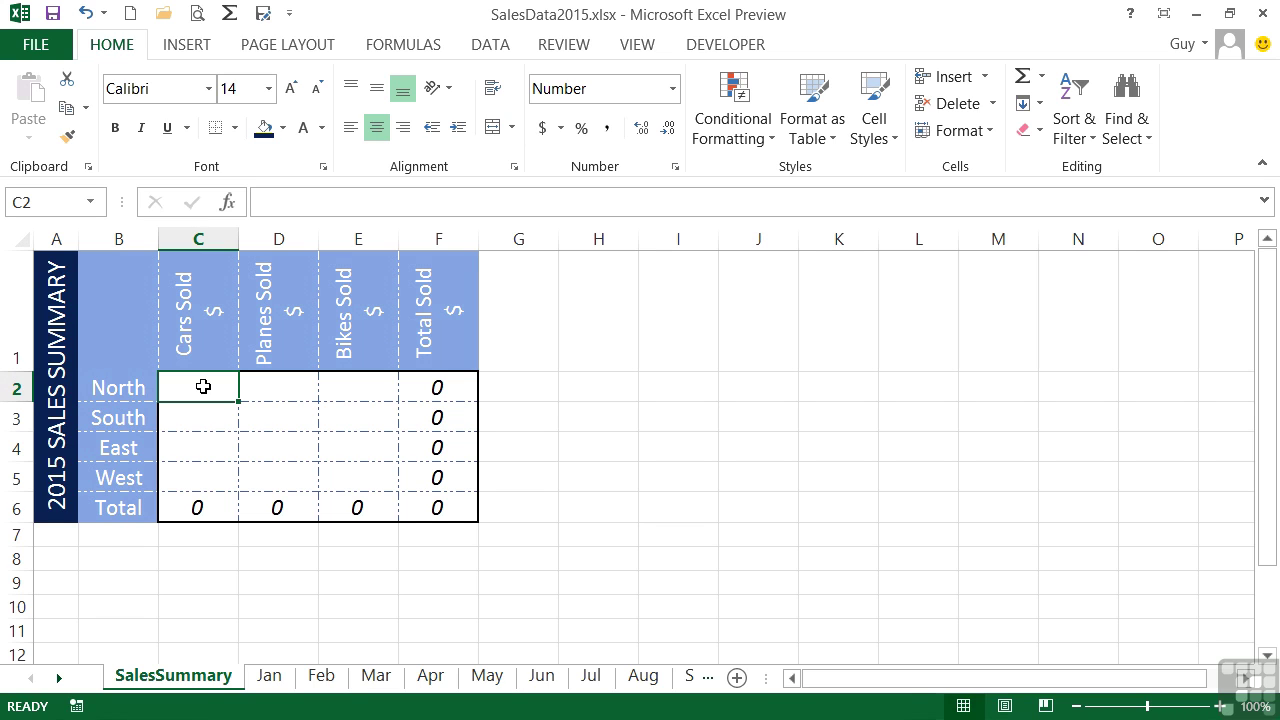
{"action": "type", "text": "="}
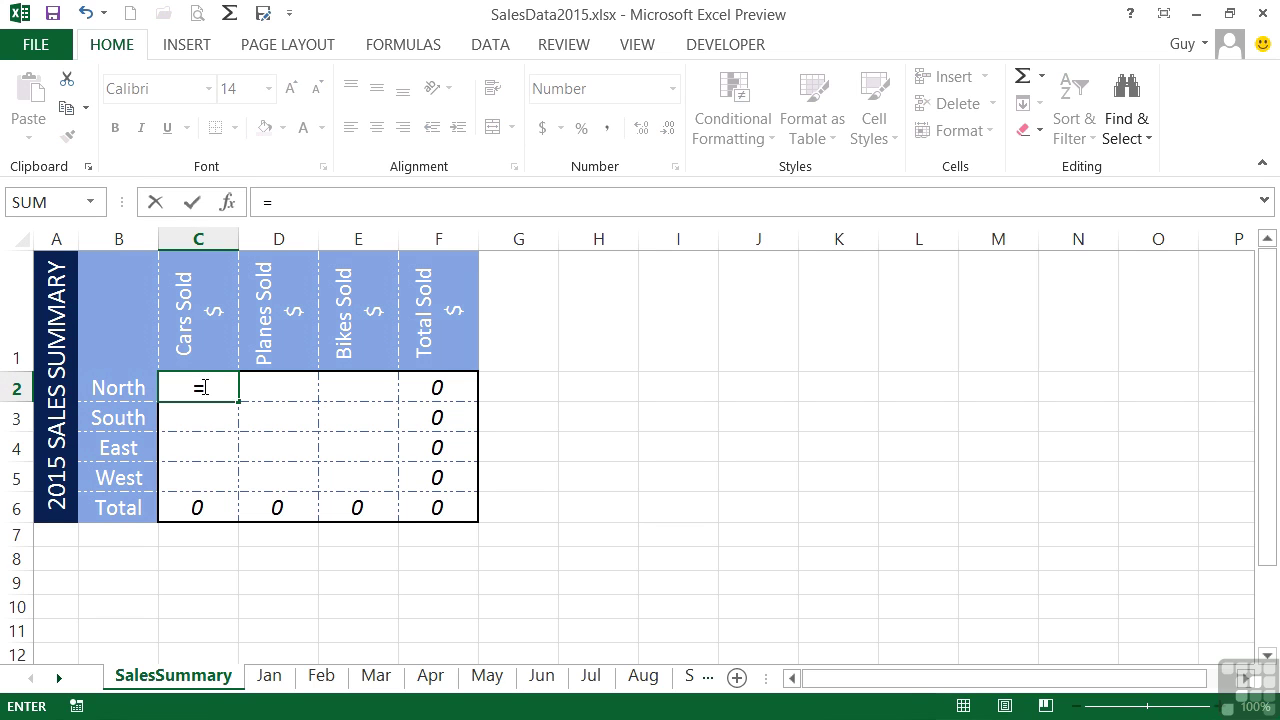
{"action": "type", "text": "sum"}
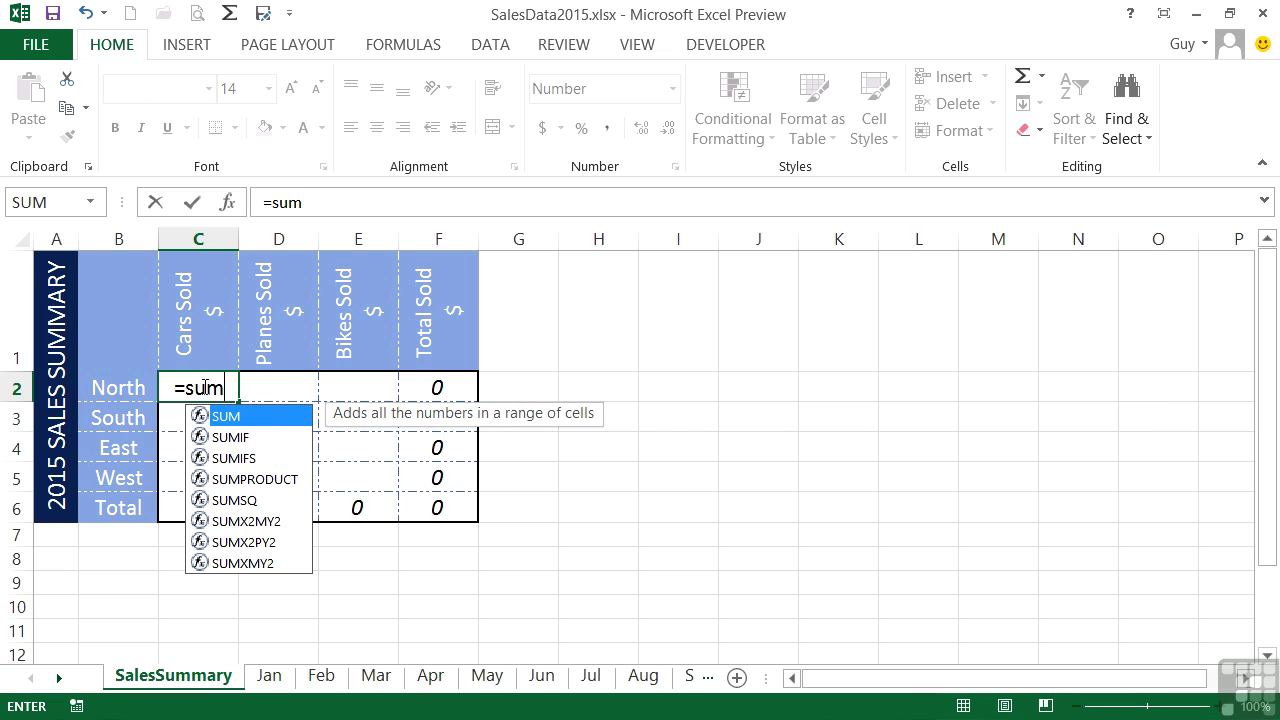
{"action": "type", "text": "("}
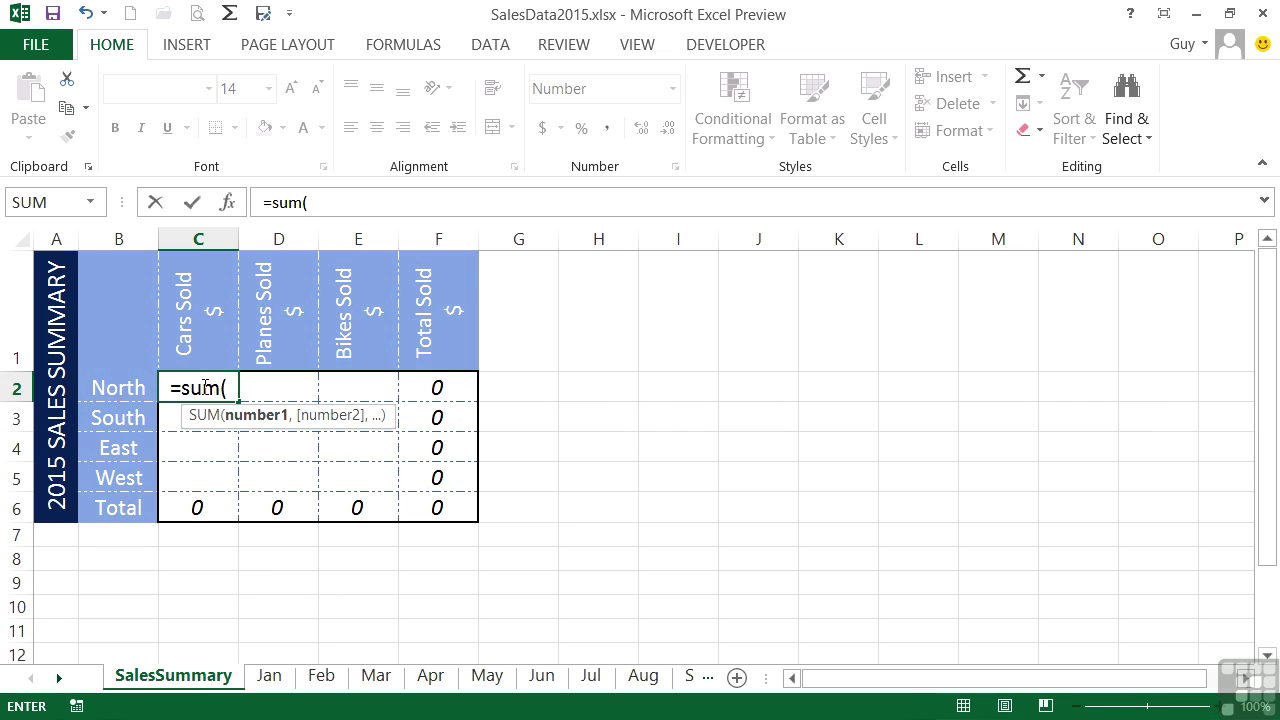
{"action": "left_click", "coordinate": [281, 678]}
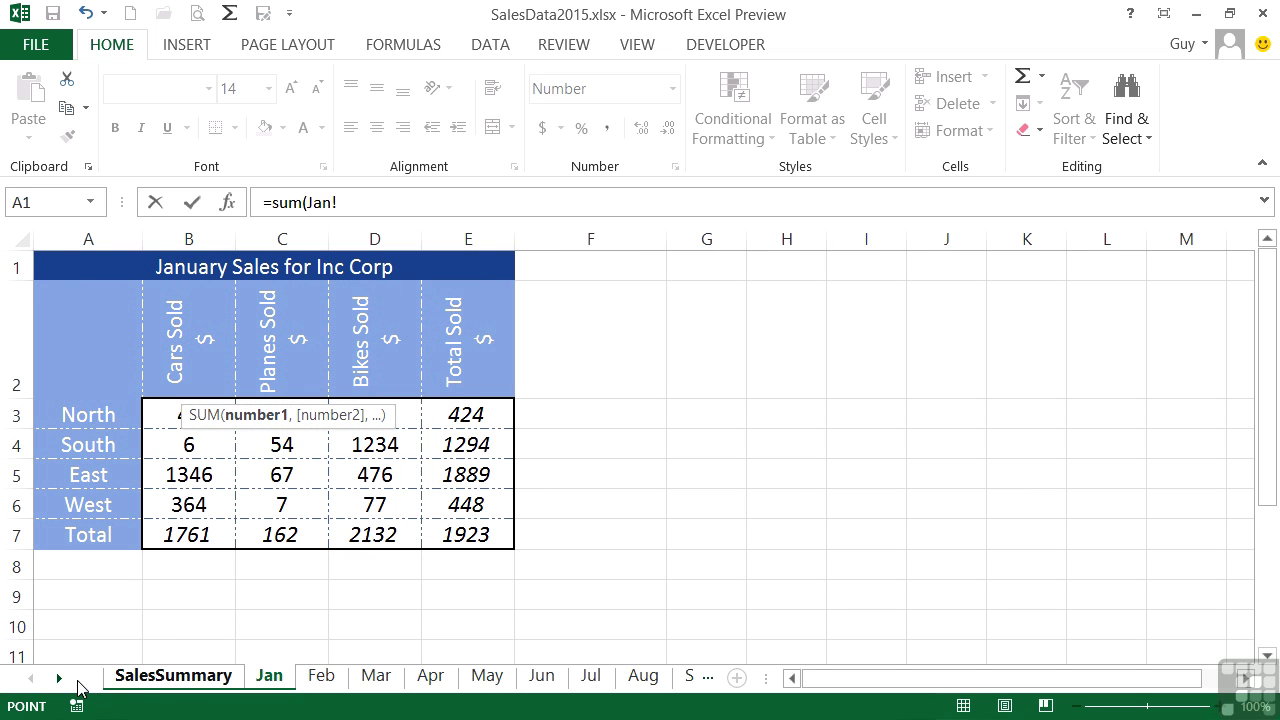
{"action": "left_click", "coordinate": [59, 678]}
{"action": "left_click", "coordinate": [59, 678]}
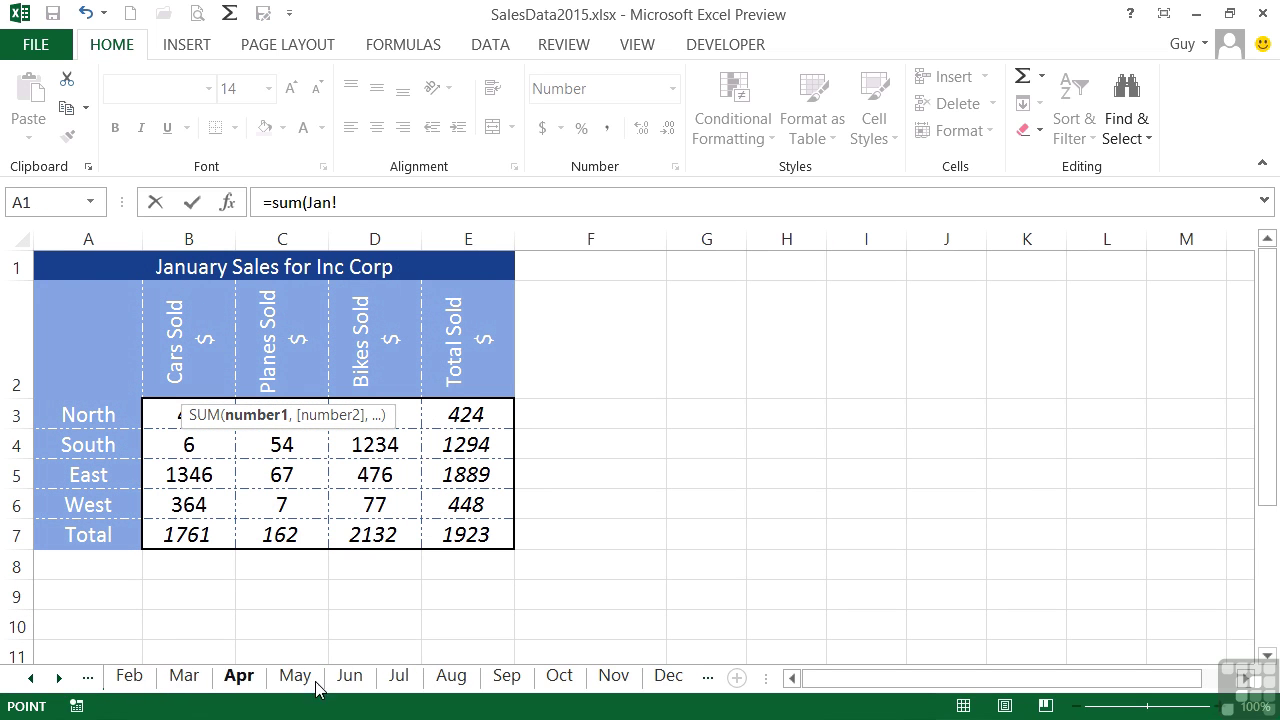
{"action": "left_click", "coordinate": [672, 680], "text": "shift"}
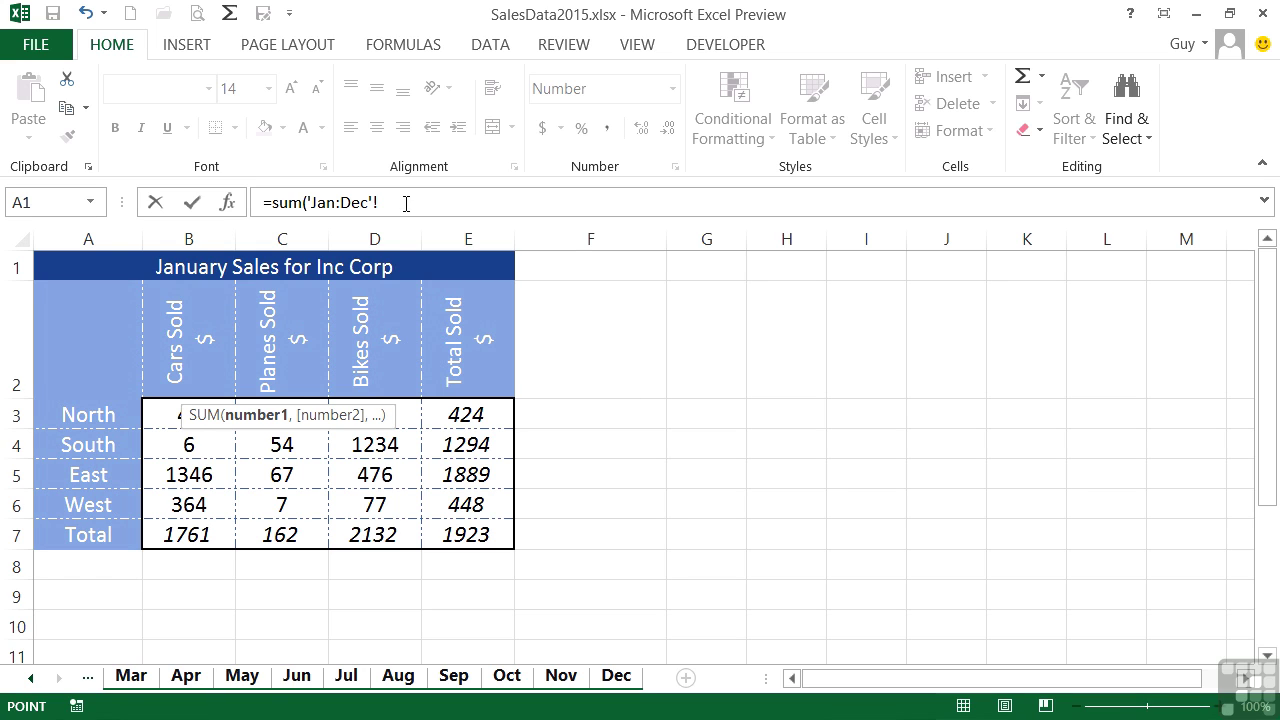
{"action": "left_click", "coordinate": [164, 411]}
{"action": "key", "text": "Return"}
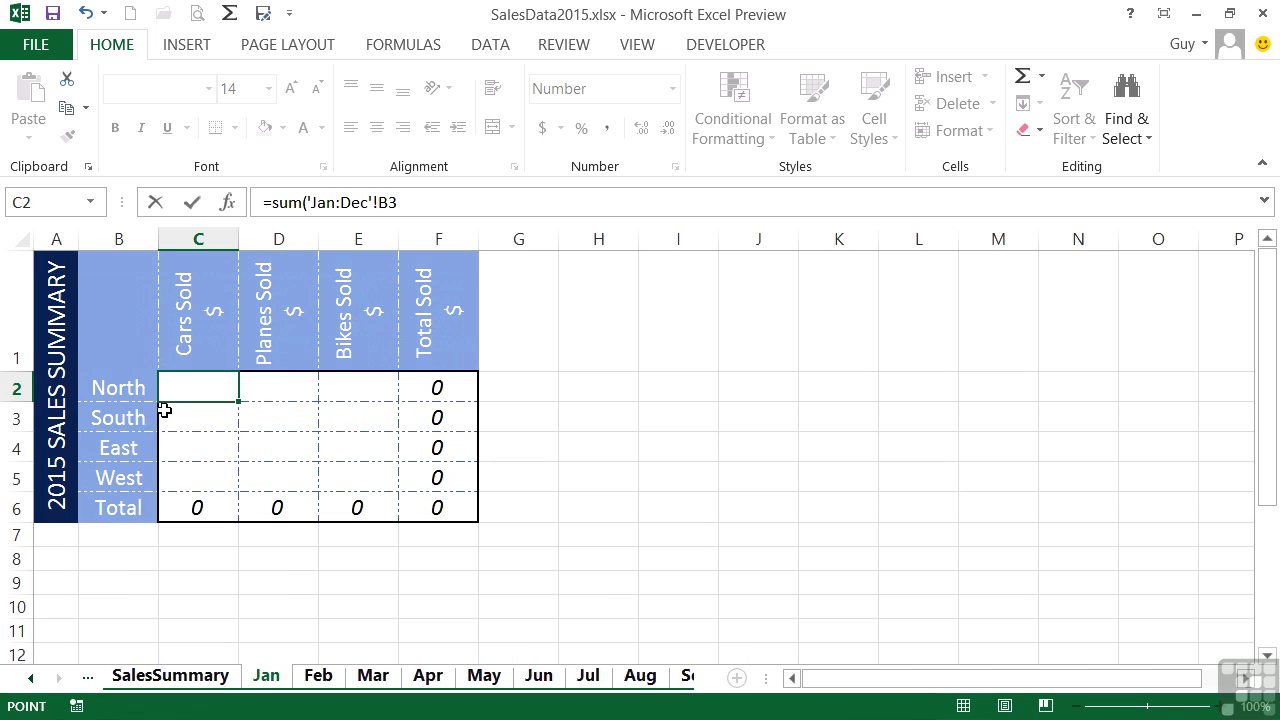
Review the Jan:Dec SUM formula in cell C2 of SalesSummary, leaving the cell selected
{"action": "left_click", "coordinate": [215, 387]}
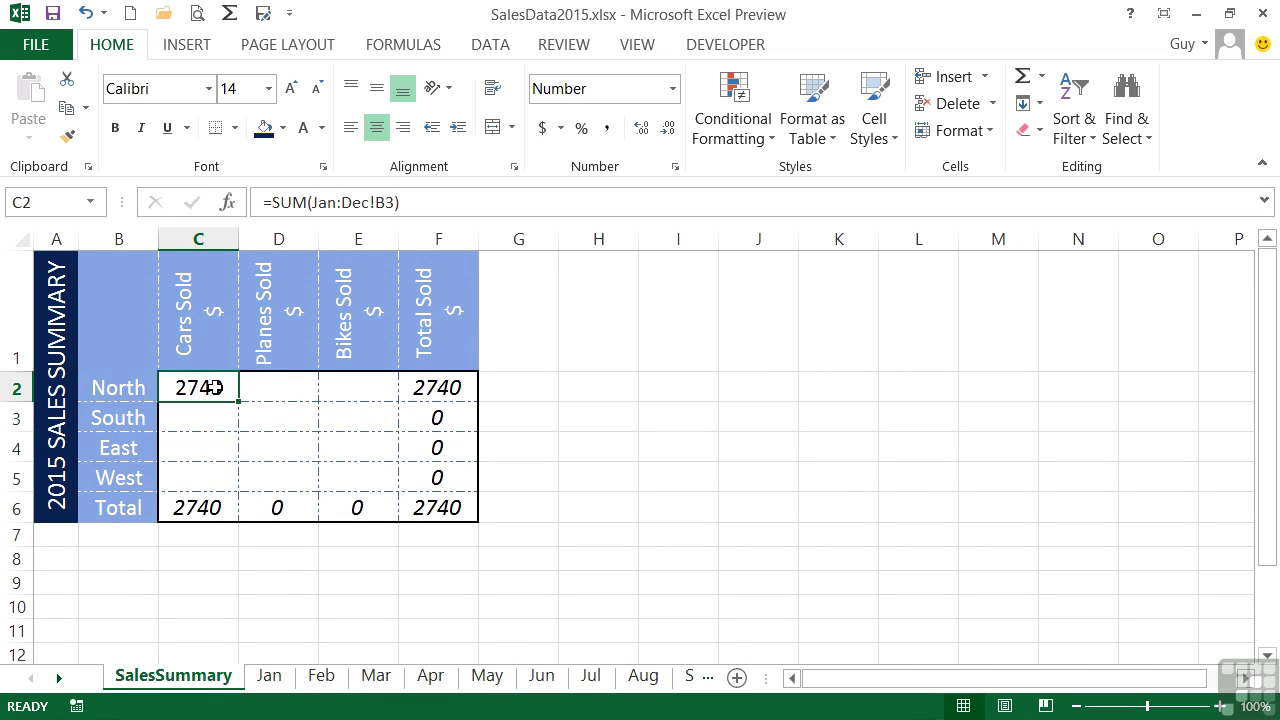
{"action": "double_click", "coordinate": [215, 387]}
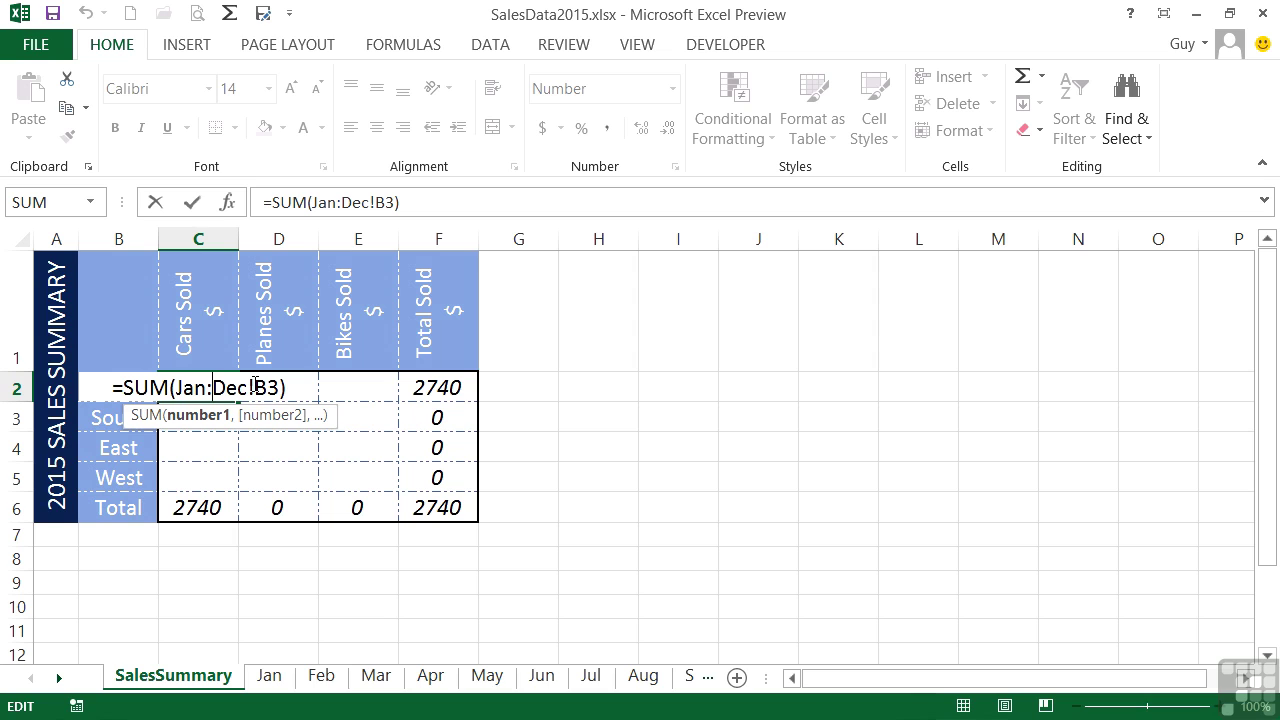
{"action": "key", "text": "Return"}
{"action": "key", "text": "Up"}
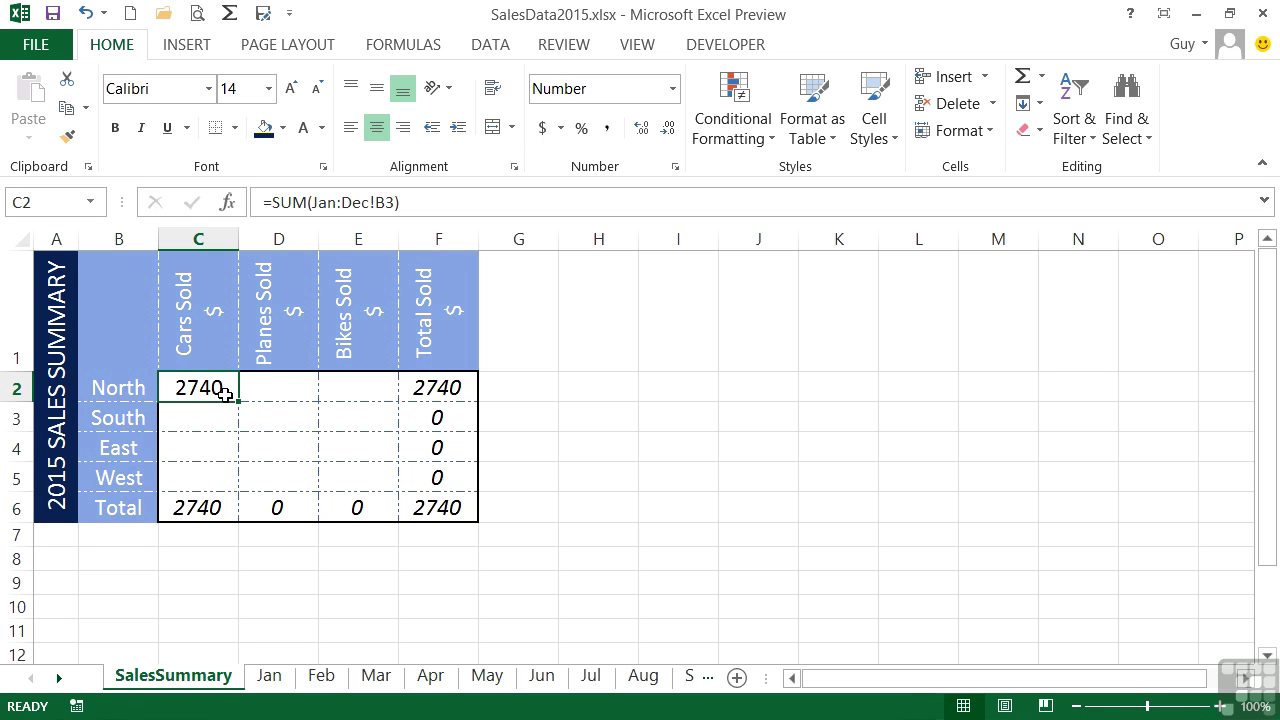
{"action": "double_click", "coordinate": [233, 396]}
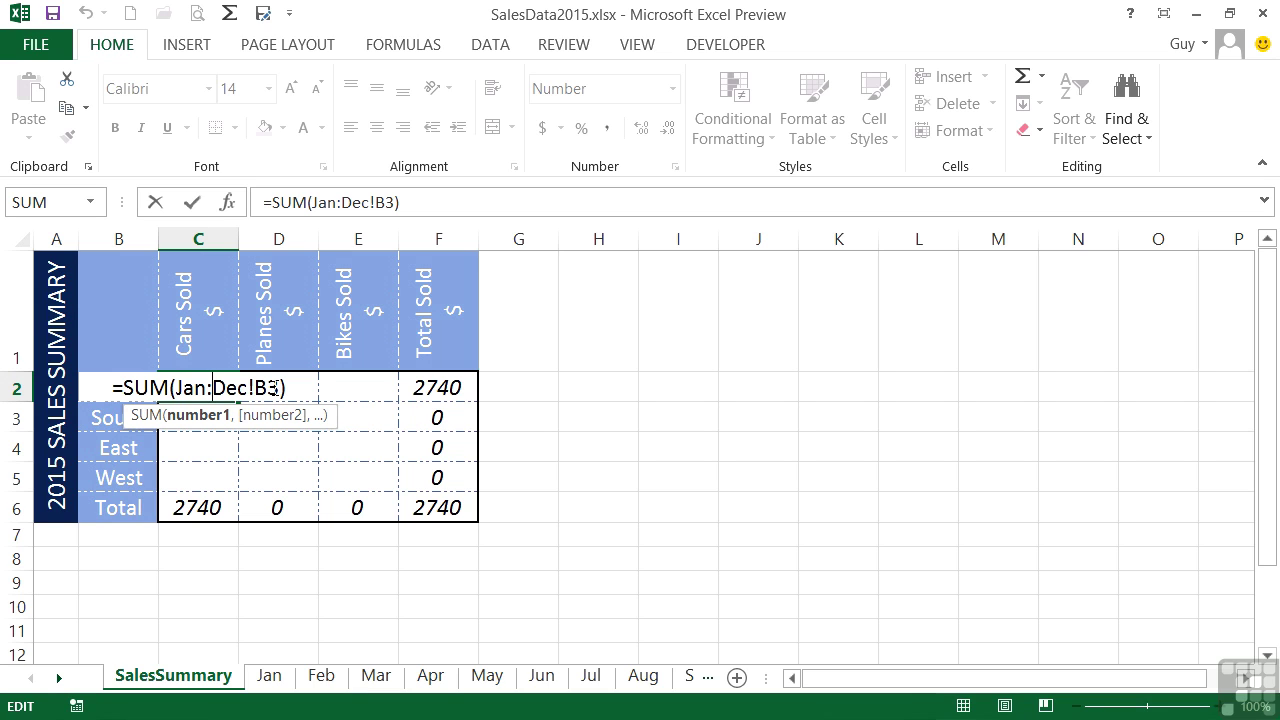
{"action": "key", "text": "Return"}
{"action": "key", "text": "Up"}
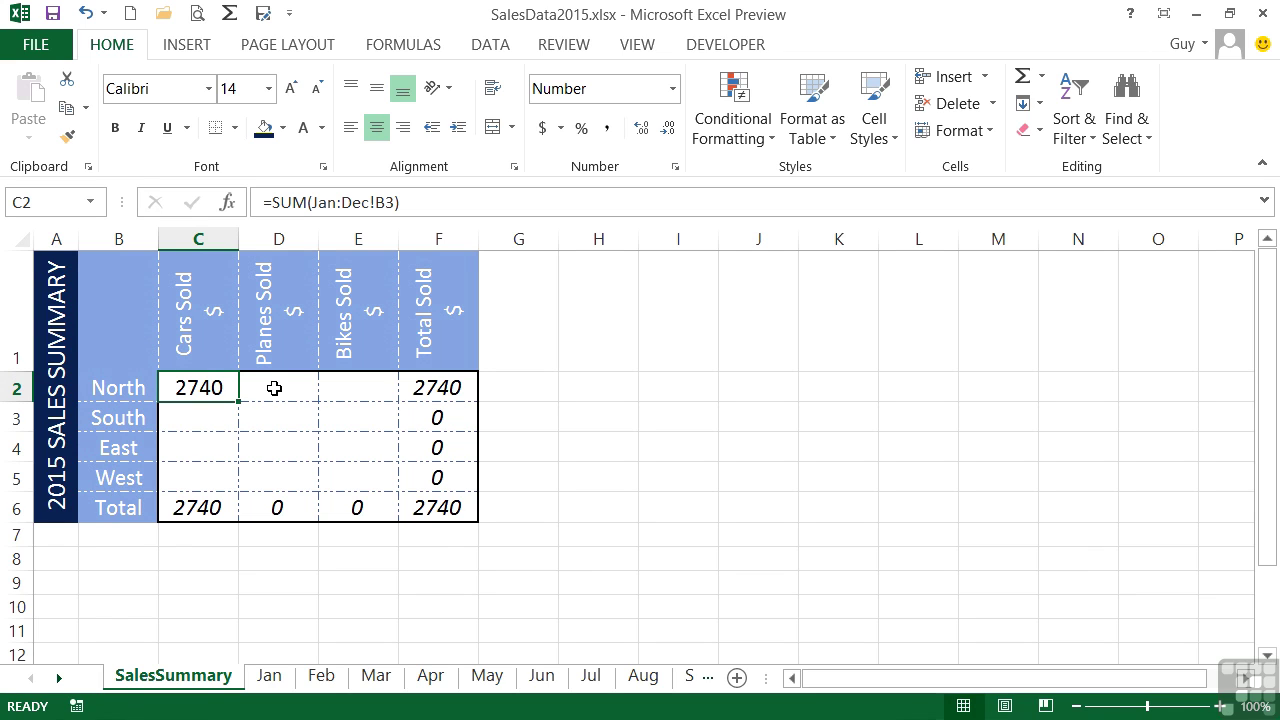
Copy the C2 formula and paste it into C2:E5 with the Paste Special option Formulas and number formats
{"action": "key", "text": "ctrl+c"}
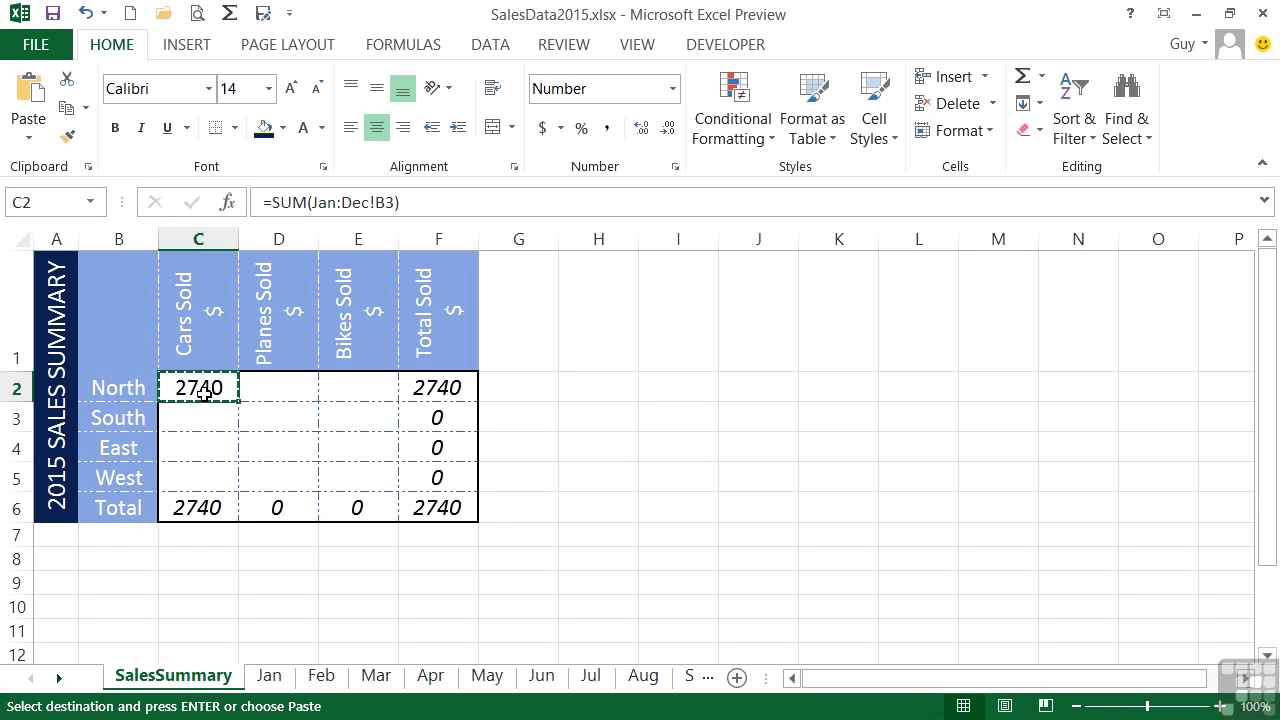
{"action": "left_click_drag", "start_coordinate": [205, 387], "coordinate": [352, 482]}
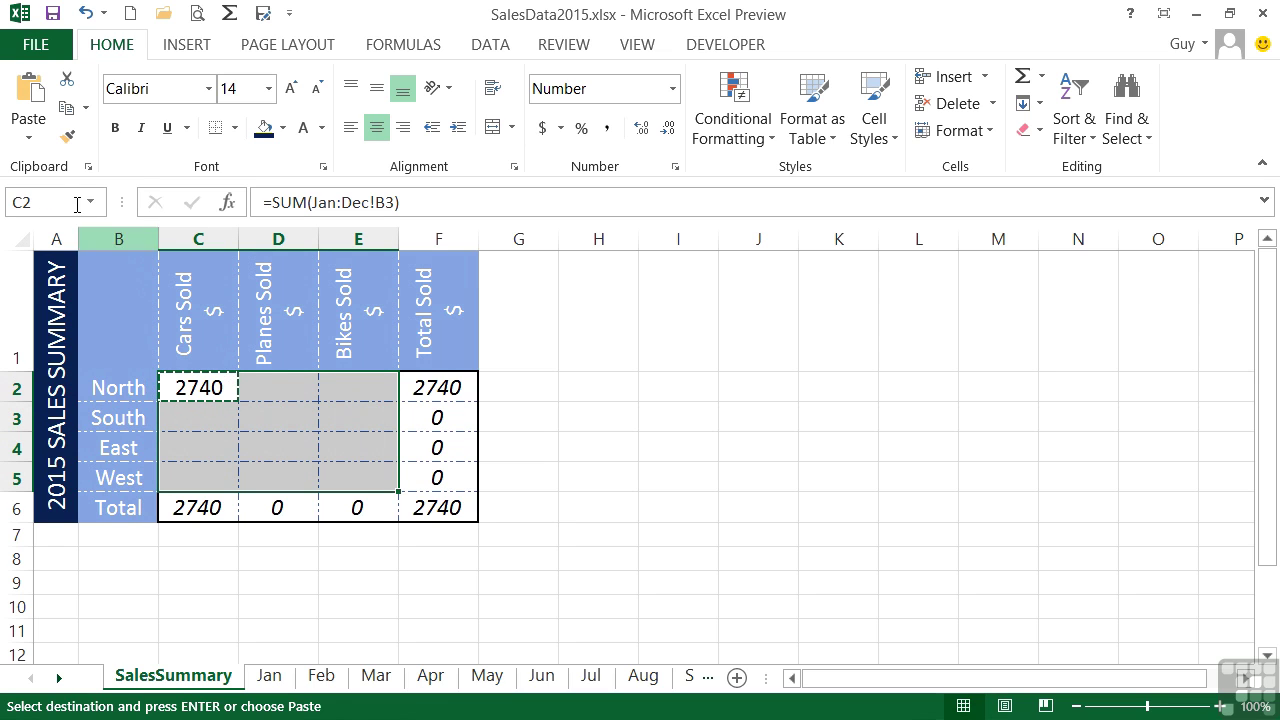
{"action": "left_click", "coordinate": [30, 145]}
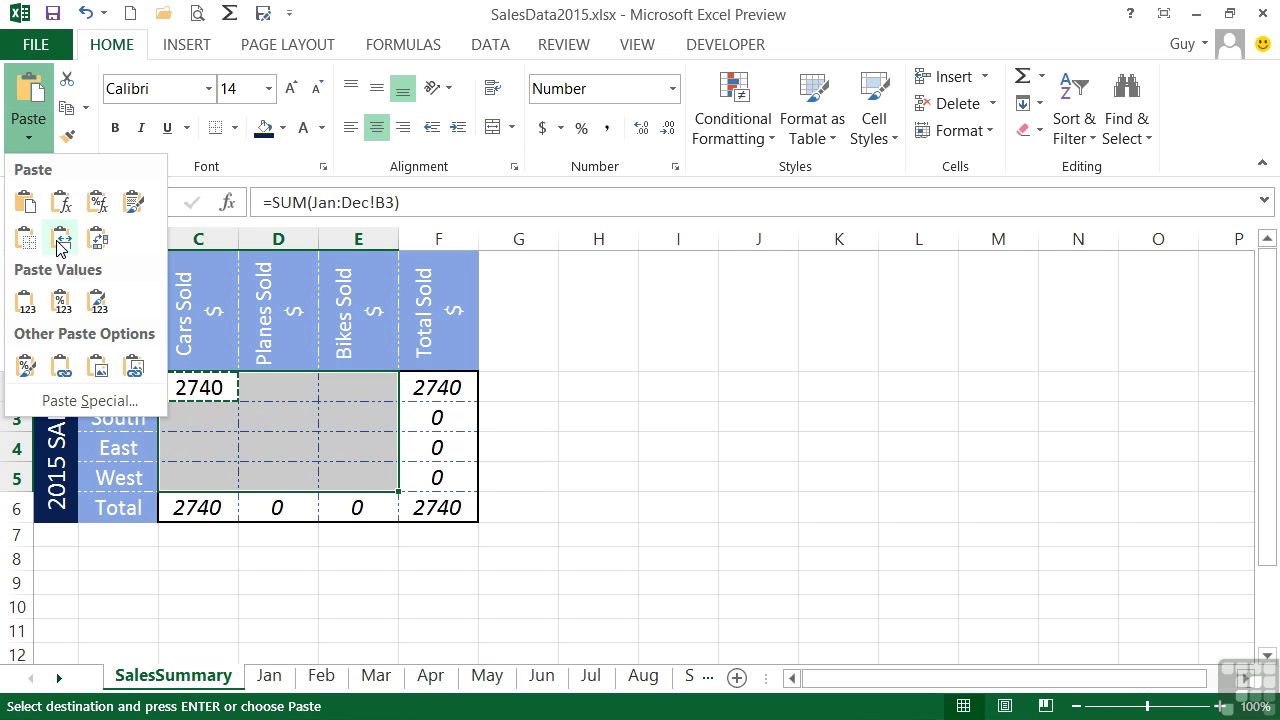
{"action": "left_click", "coordinate": [82, 401]}
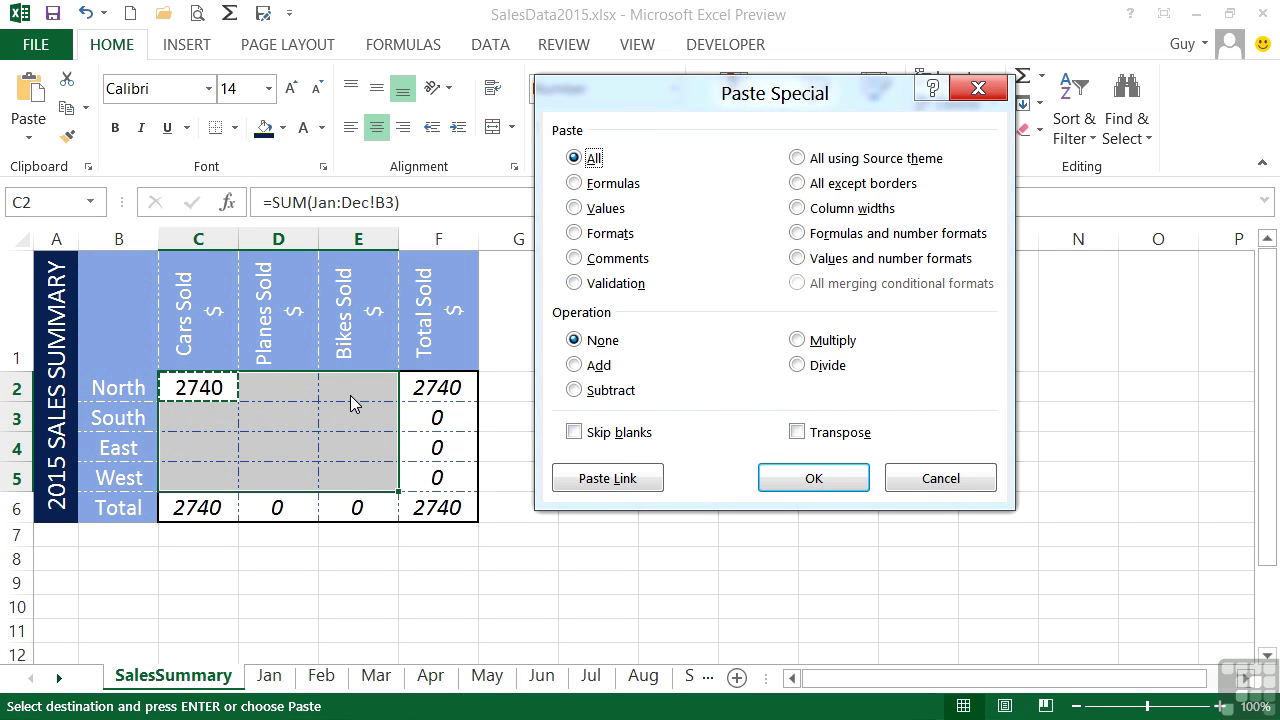
{"action": "left_click", "coordinate": [799, 234]}
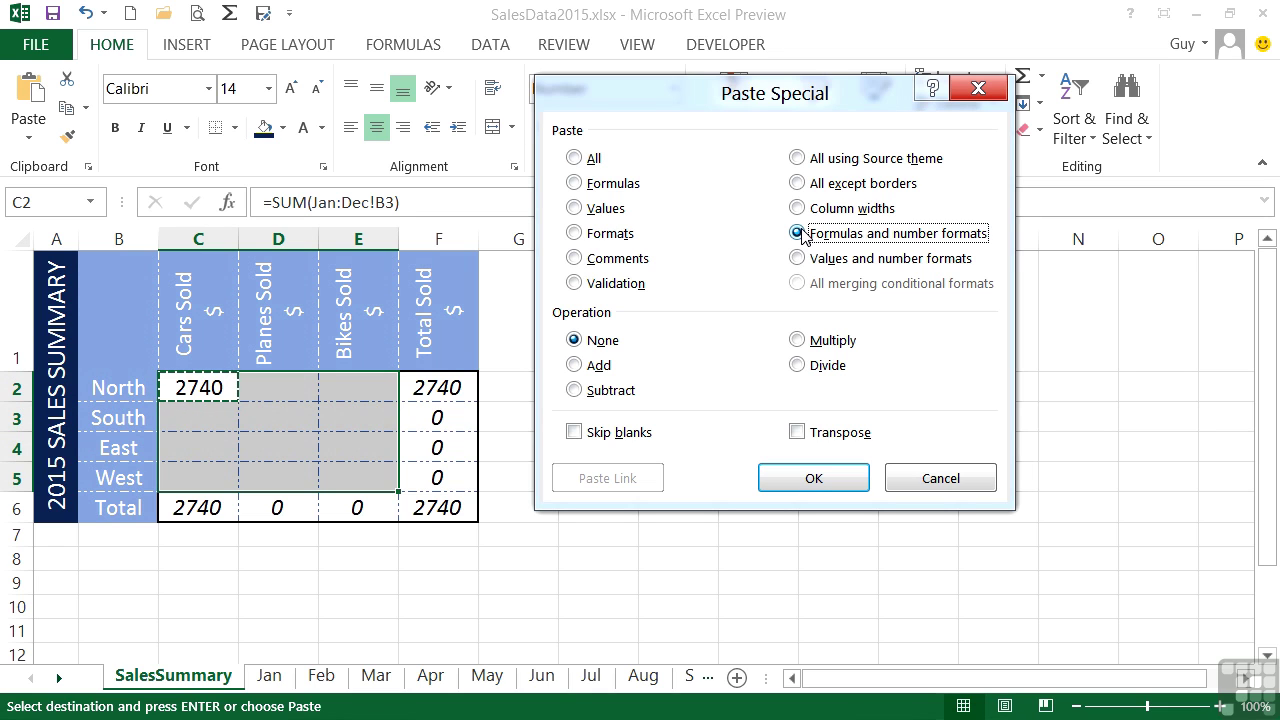
{"action": "left_click", "coordinate": [788, 477]}
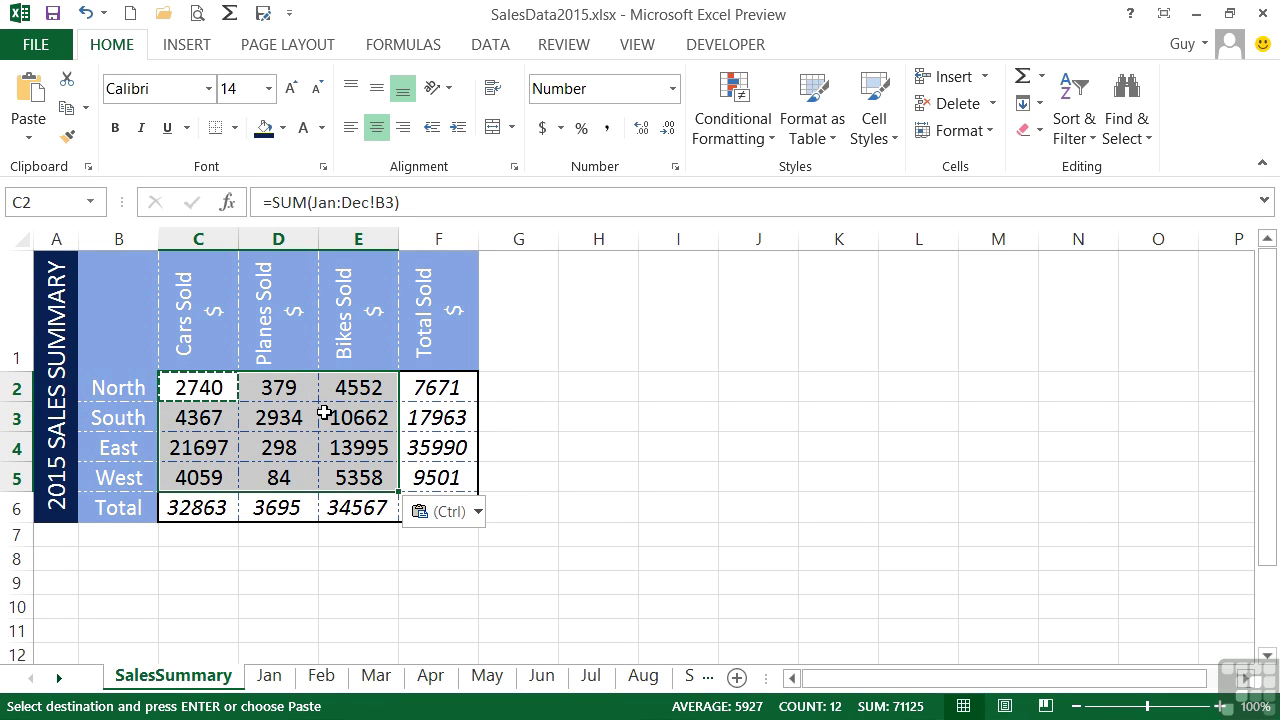
{"action": "key", "text": "Return"}
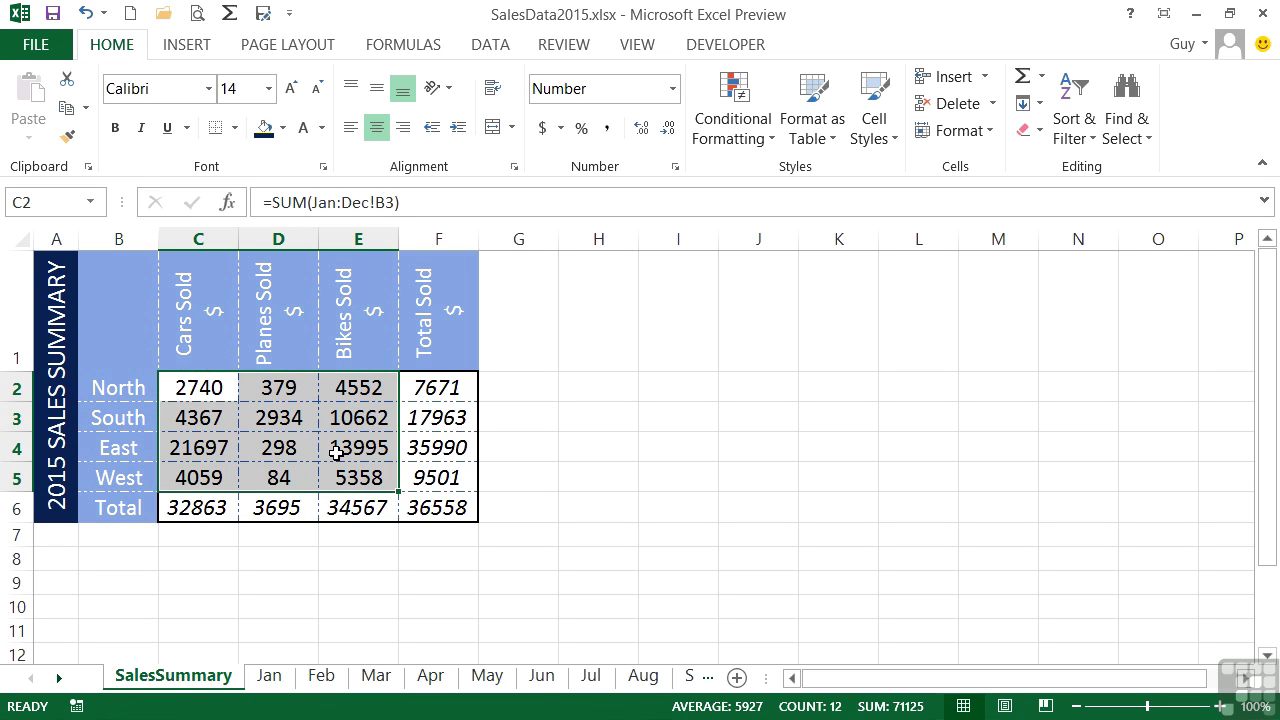